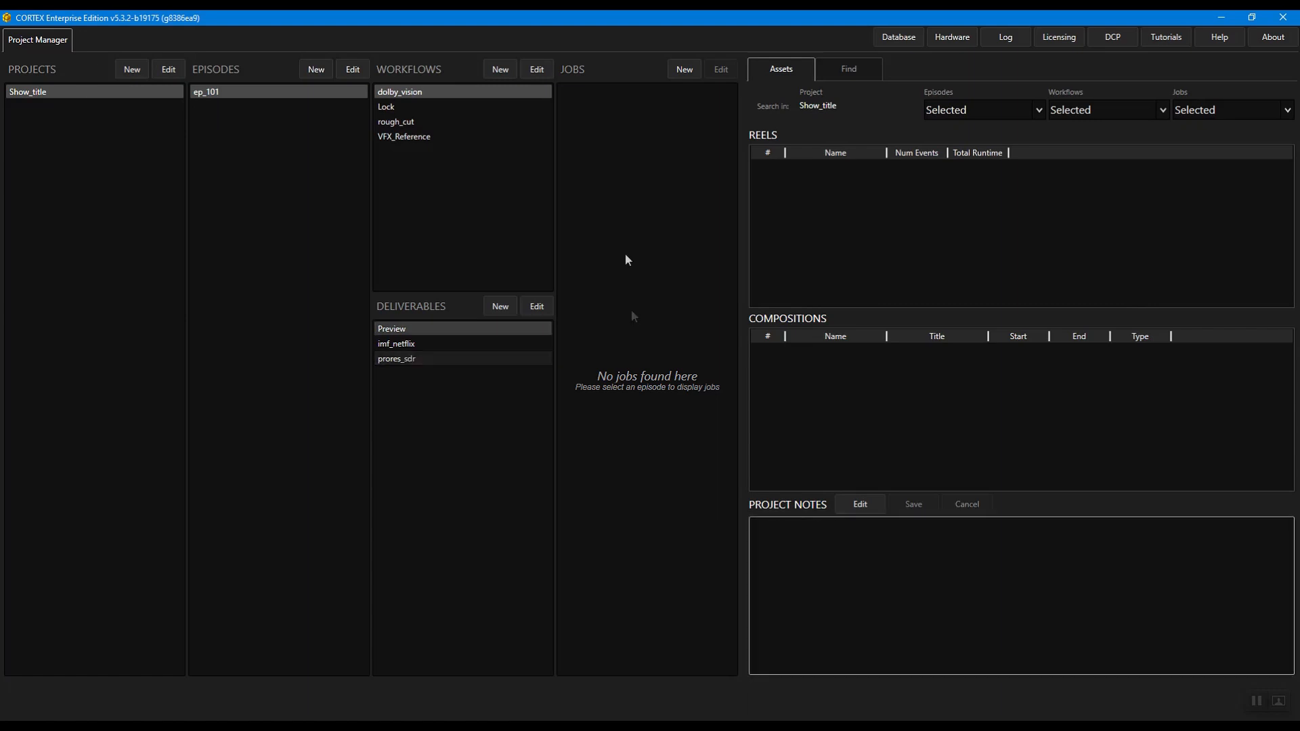
# Step: Create a new job named 2021_01_14 in the dolby_vision workflow of episode ep_101
pyautogui.click(1214, 37)
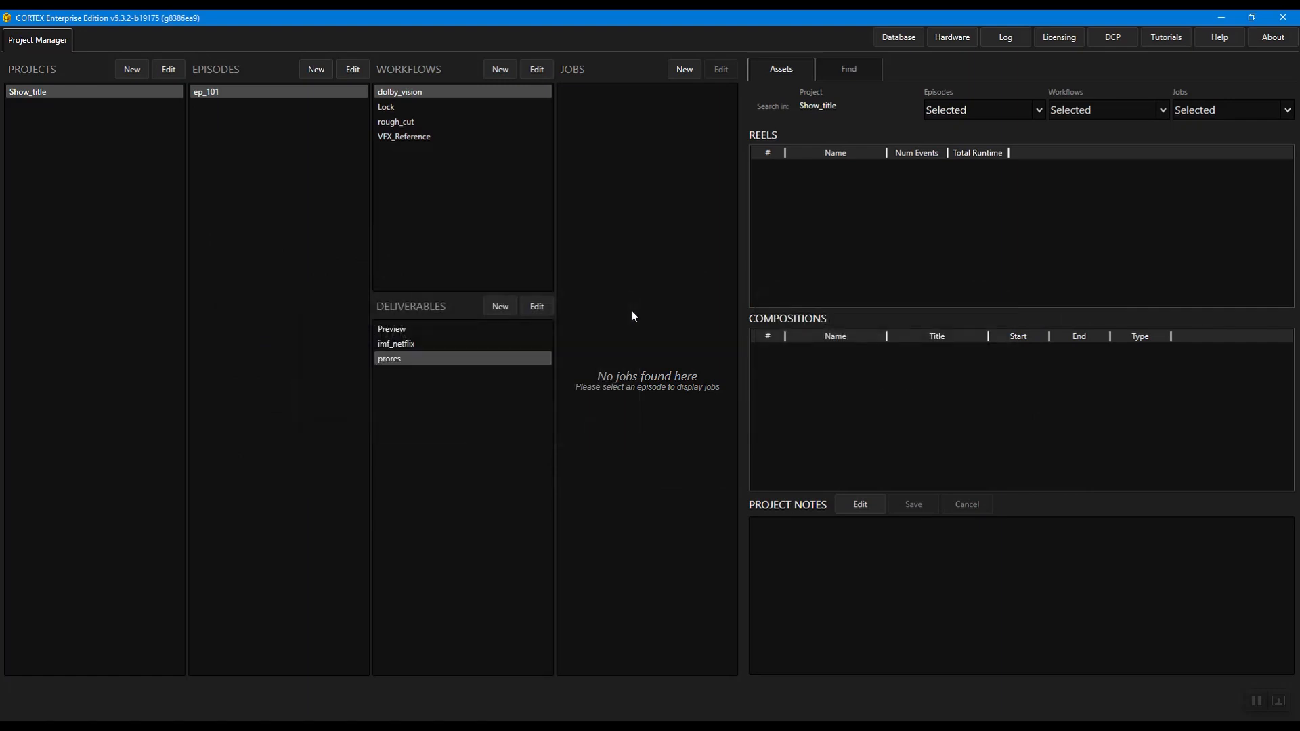
pyautogui.hotkey('shift', 'F1')
pyautogui.click(689, 61)
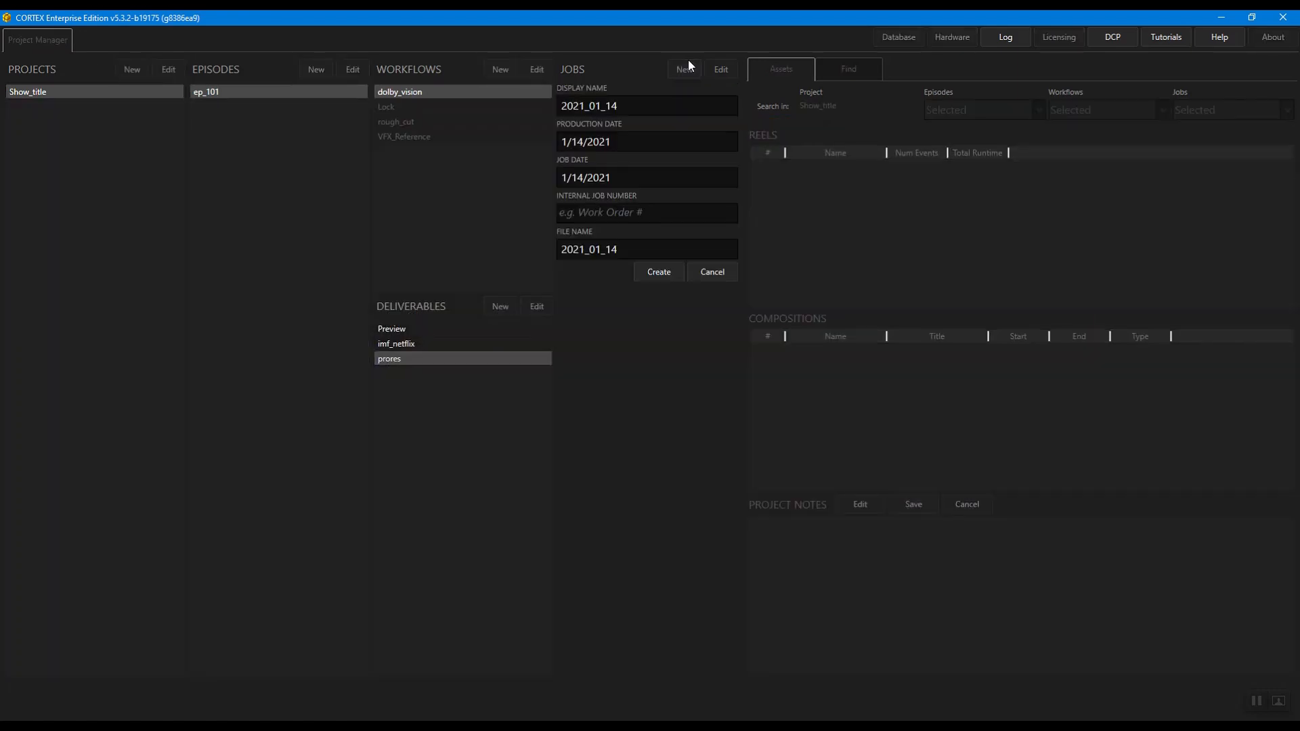
pyautogui.click(672, 274)
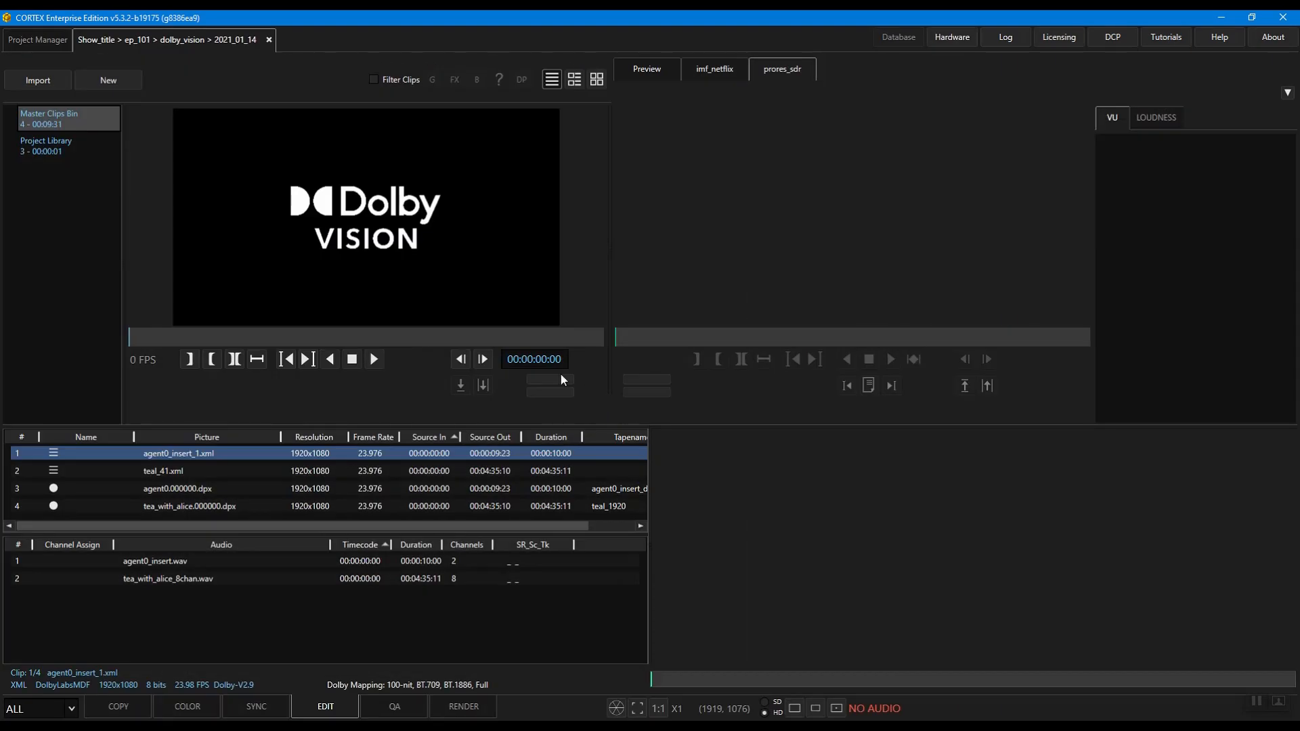
# Step: Start a new composition with HDR, Dolby Vision and external Dolby metadata enabled
pyautogui.click(127, 86)
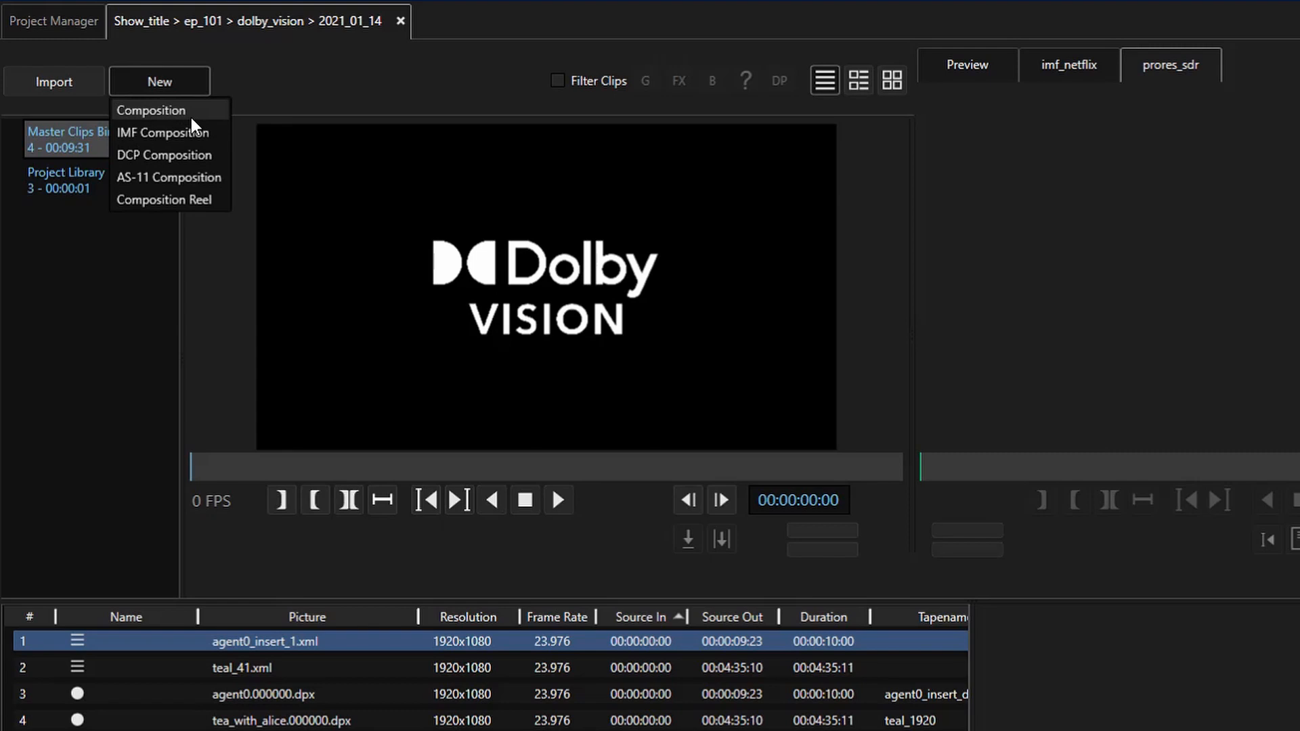
pyautogui.click(191, 118)
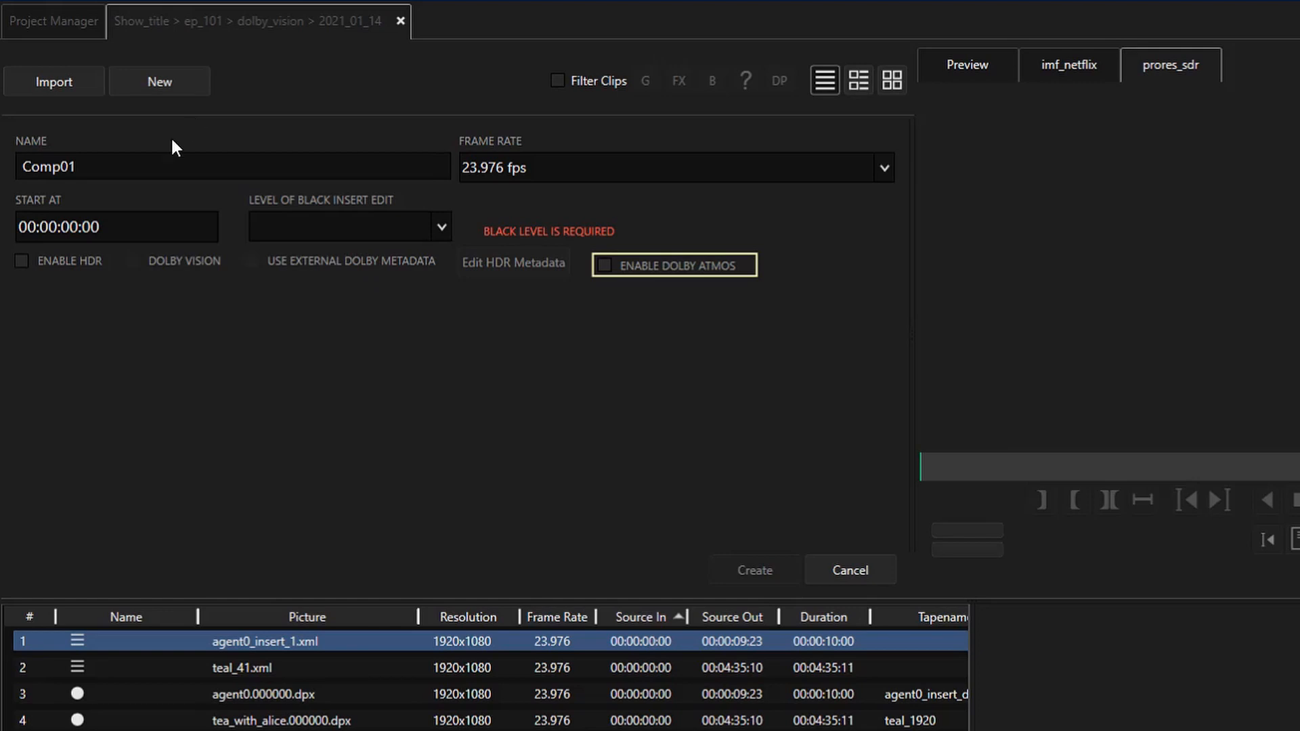
pyautogui.click(31, 262)
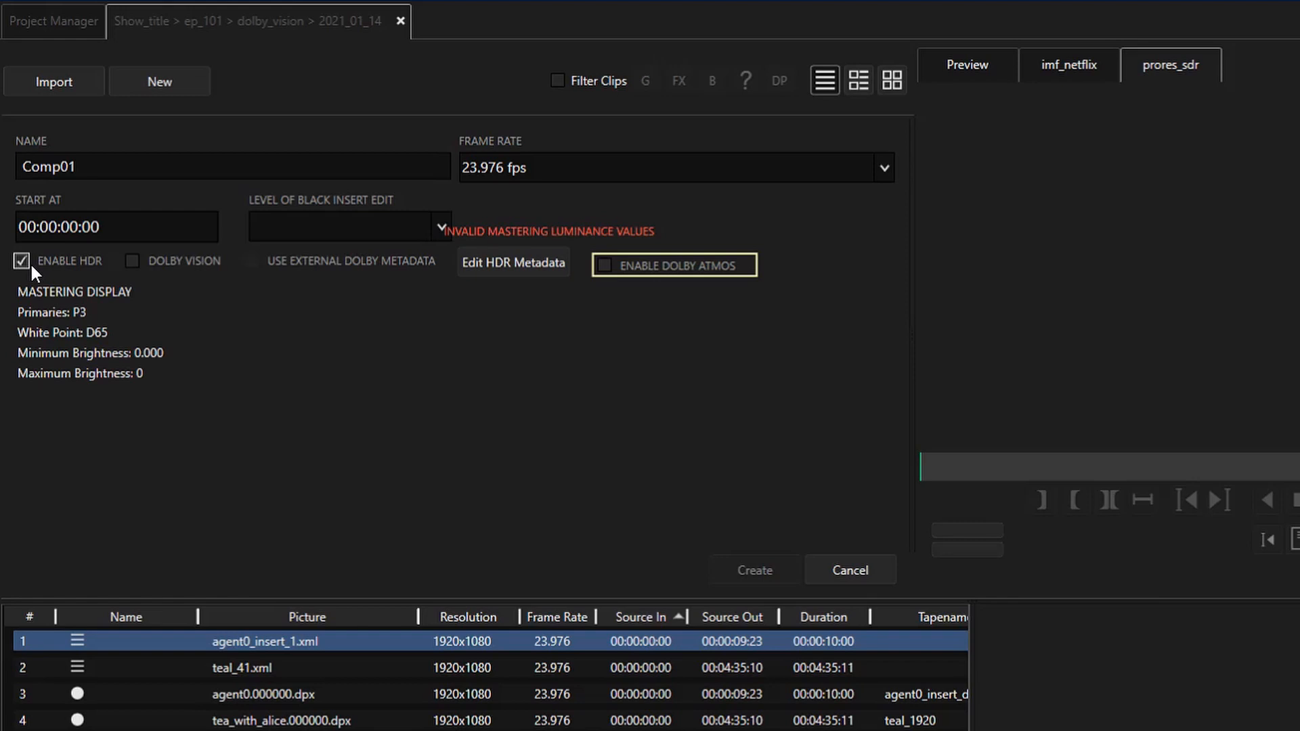
pyautogui.click(132, 262)
pyautogui.click(250, 262)
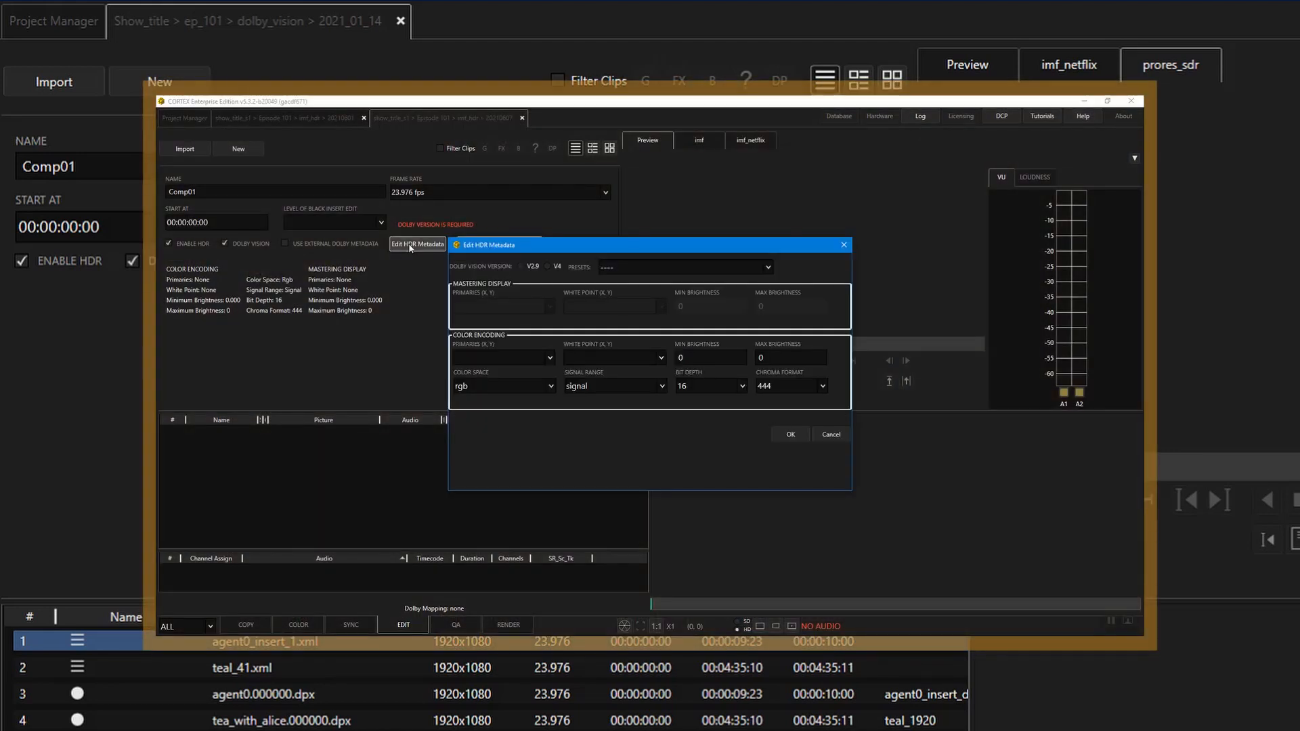
# Step: Set the HDR metadata to Dolby Vision V4 with the preset 1000-nit, P3, D65, ST.2084, Full (type 20)
pyautogui.click(552, 270)
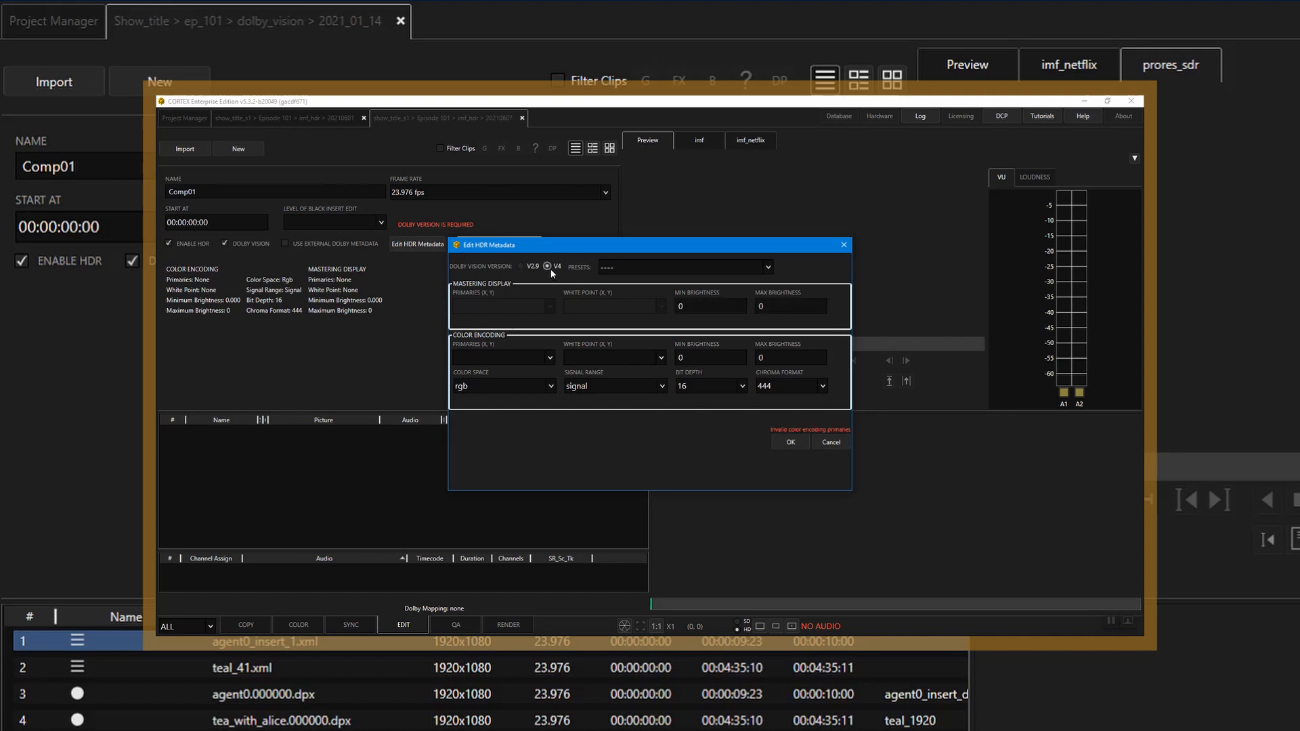
pyautogui.click(623, 267)
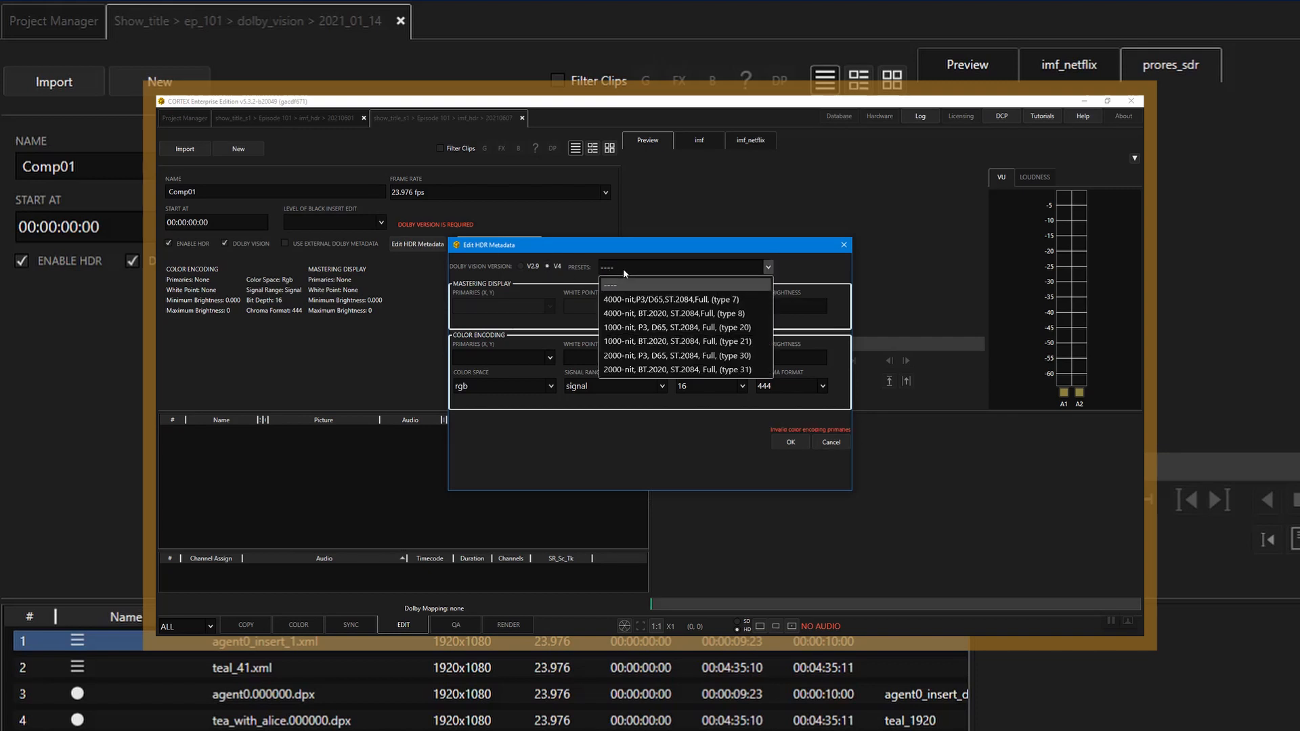
pyautogui.click(633, 329)
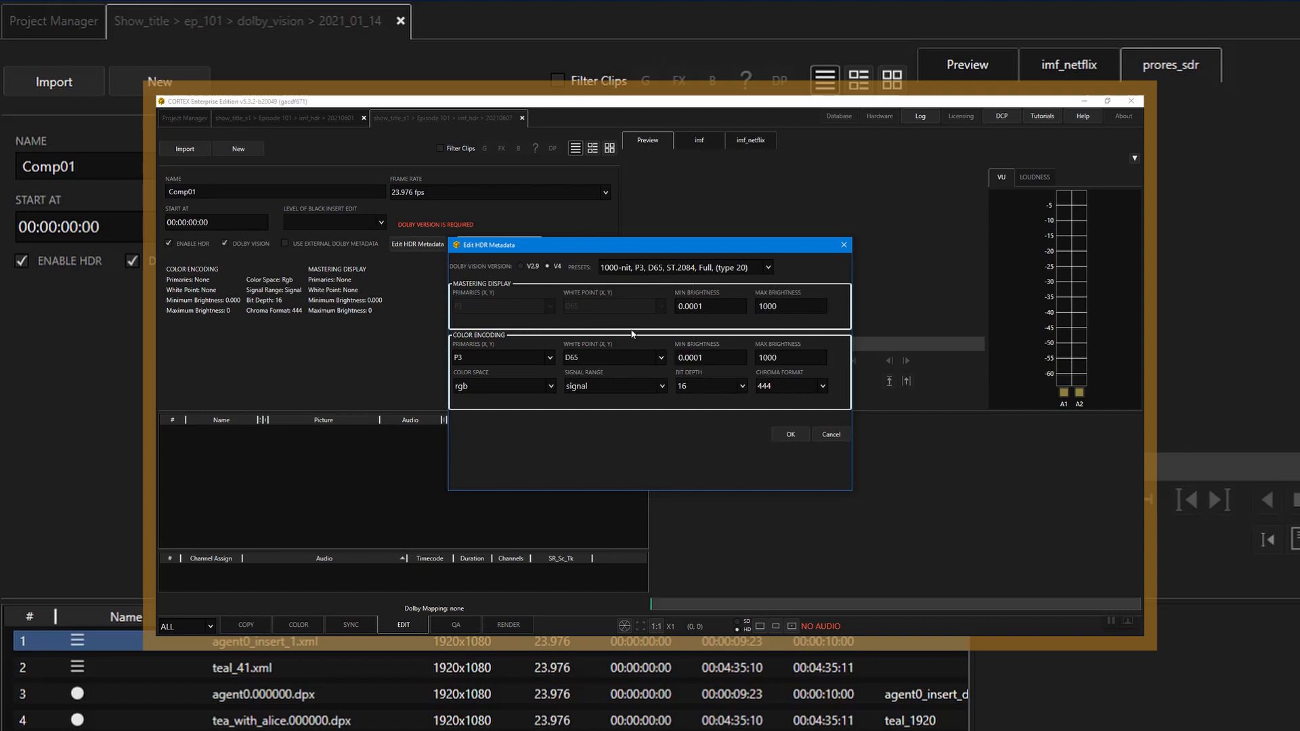
pyautogui.click(792, 435)
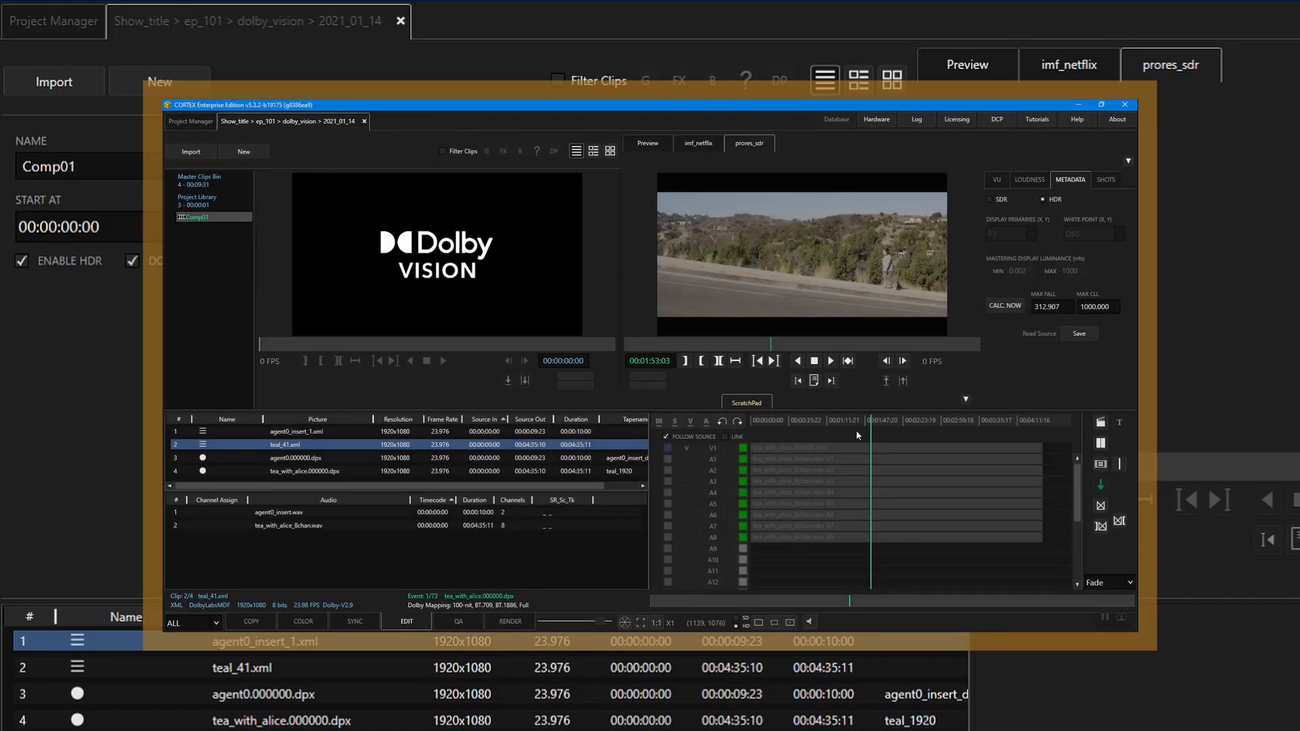
# Step: Use one of the Add commands on the Comp01 timeline
pyautogui.rightClick(856, 434)
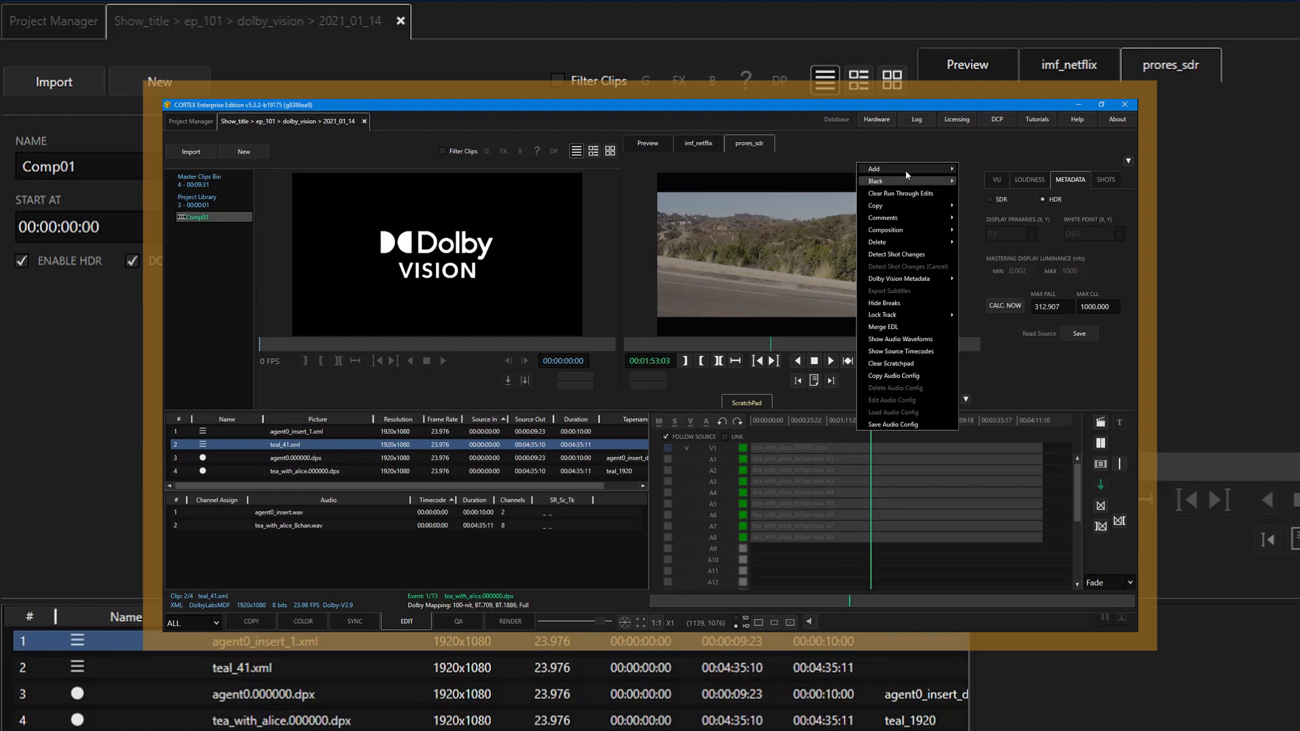
pyautogui.moveTo(905, 169)
pyautogui.click(976, 184)
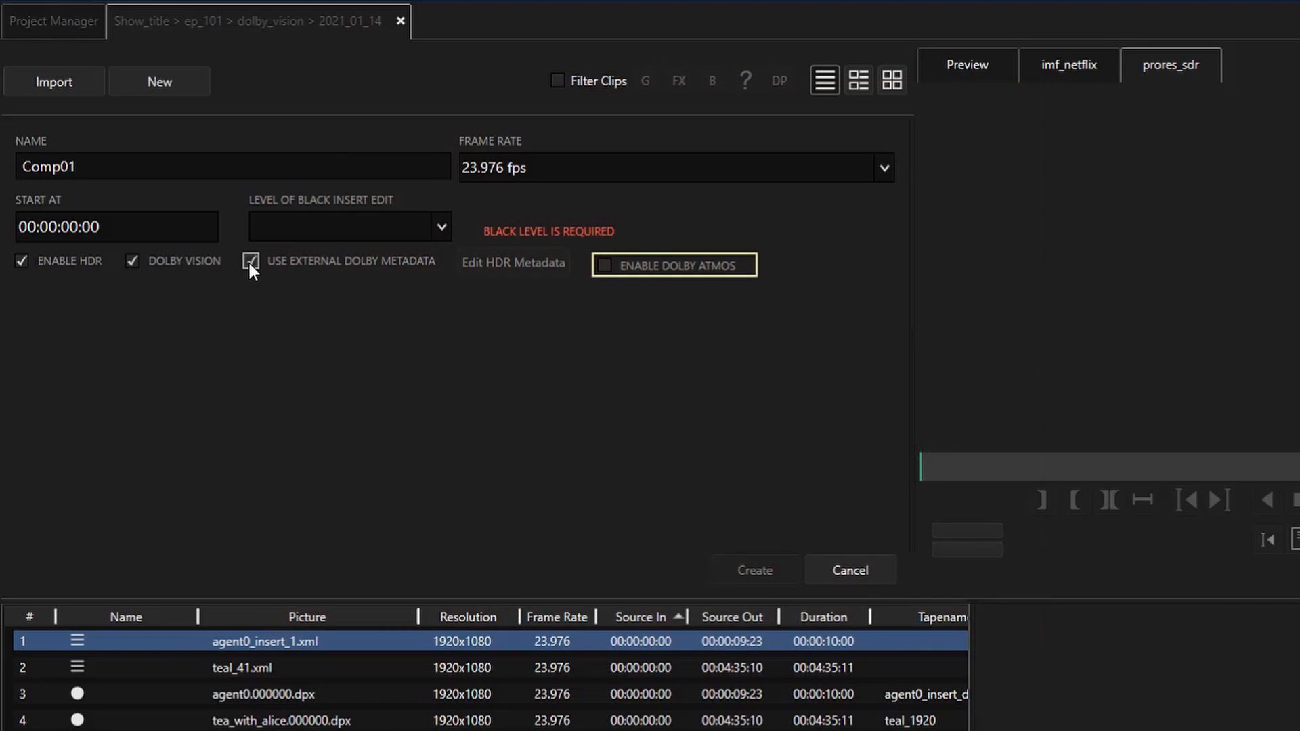
# Step: Set the level of black insert edit to Full - 0 and create the composition Comp01
pyautogui.click(312, 224)
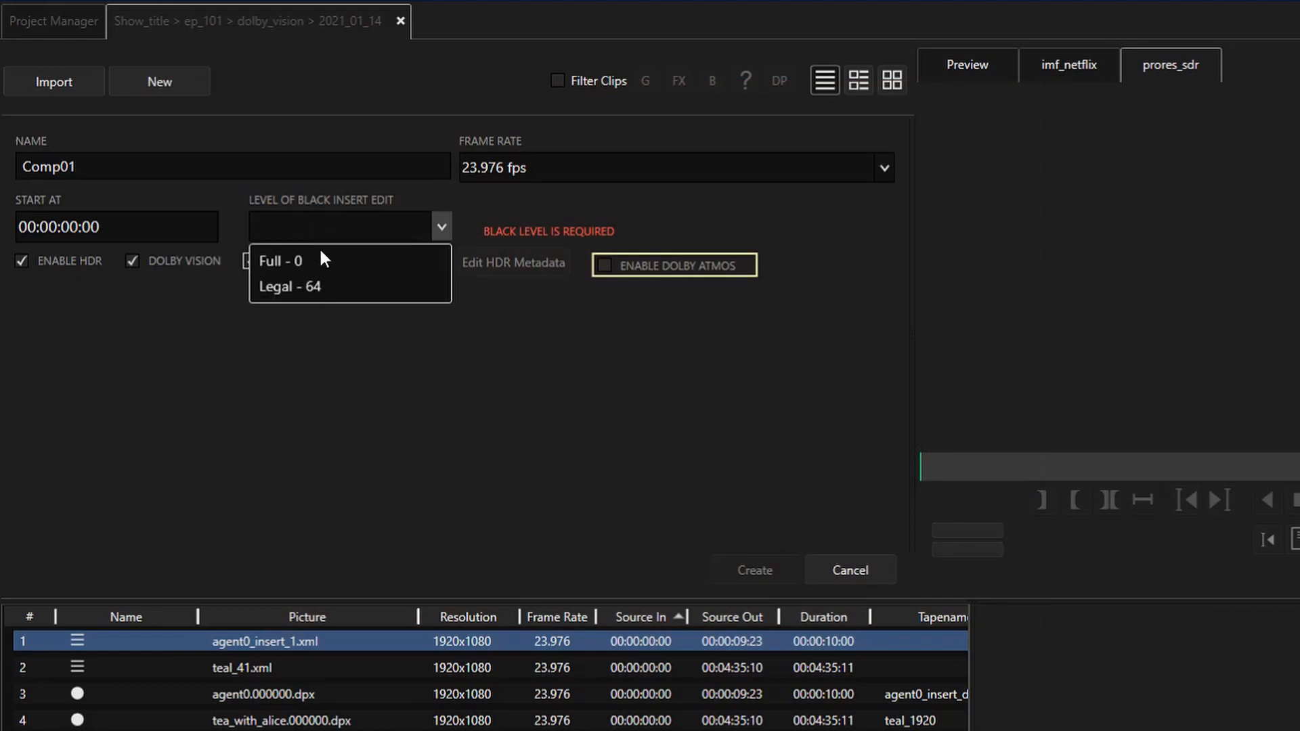
pyautogui.click(321, 253)
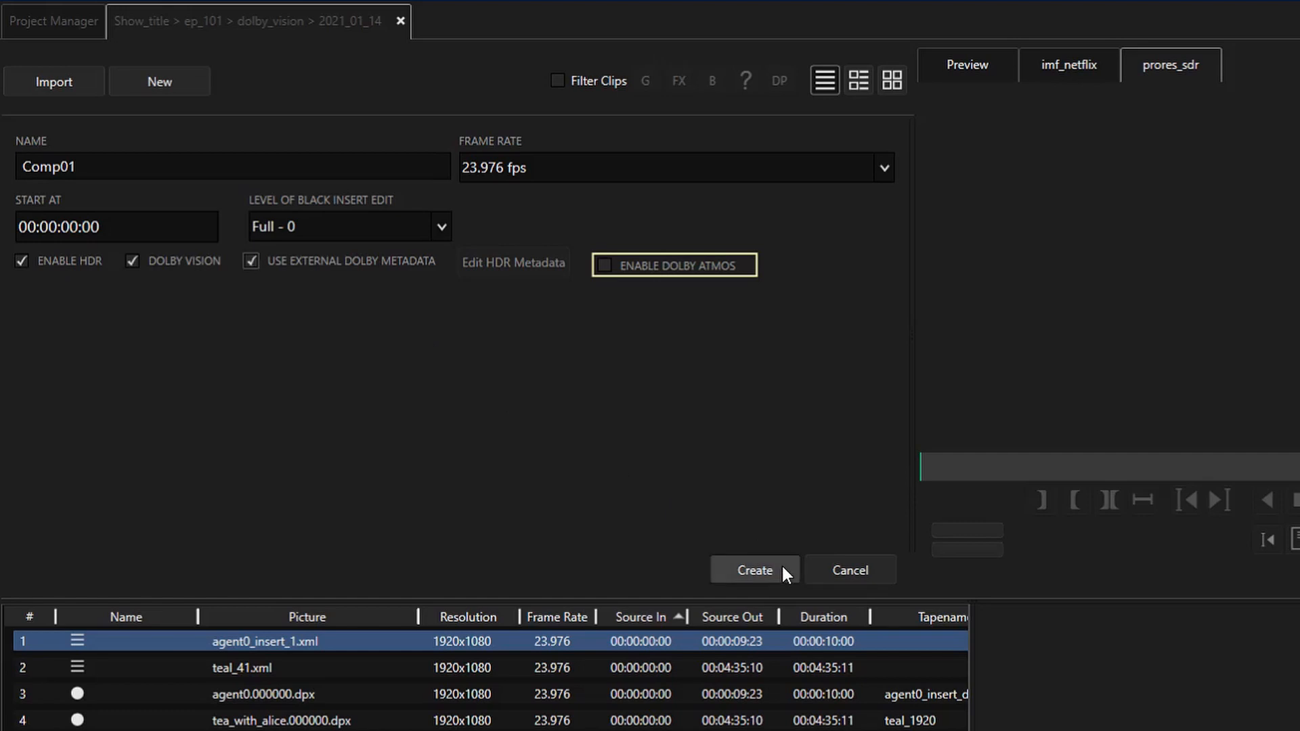
pyautogui.click(781, 565)
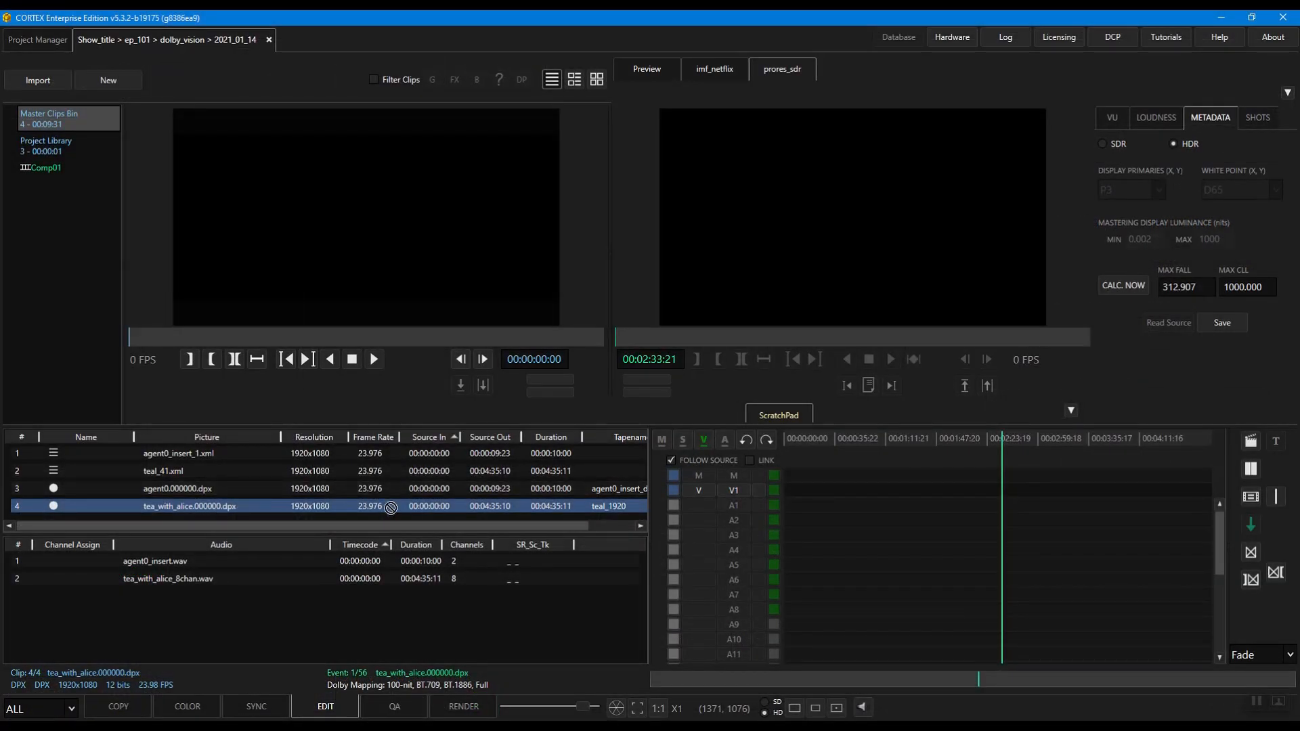
# Step: Place tea_with_alice.000000.dpx on V1 and tea_with_alice_8chan.wav on A1 to A8, both at the timeline start
pyautogui.moveTo(390, 508); pyautogui.dragTo(781, 489)
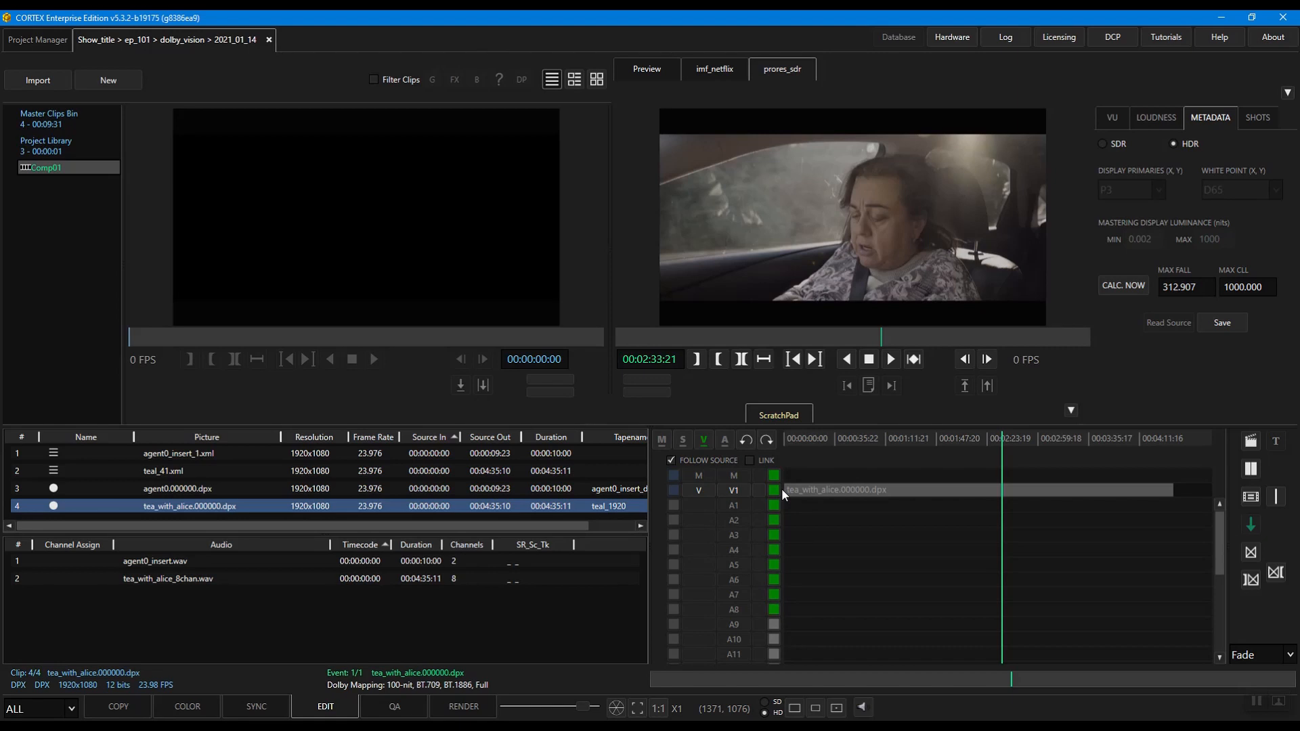
pyautogui.click(336, 578)
pyautogui.moveTo(336, 578); pyautogui.dragTo(778, 540)
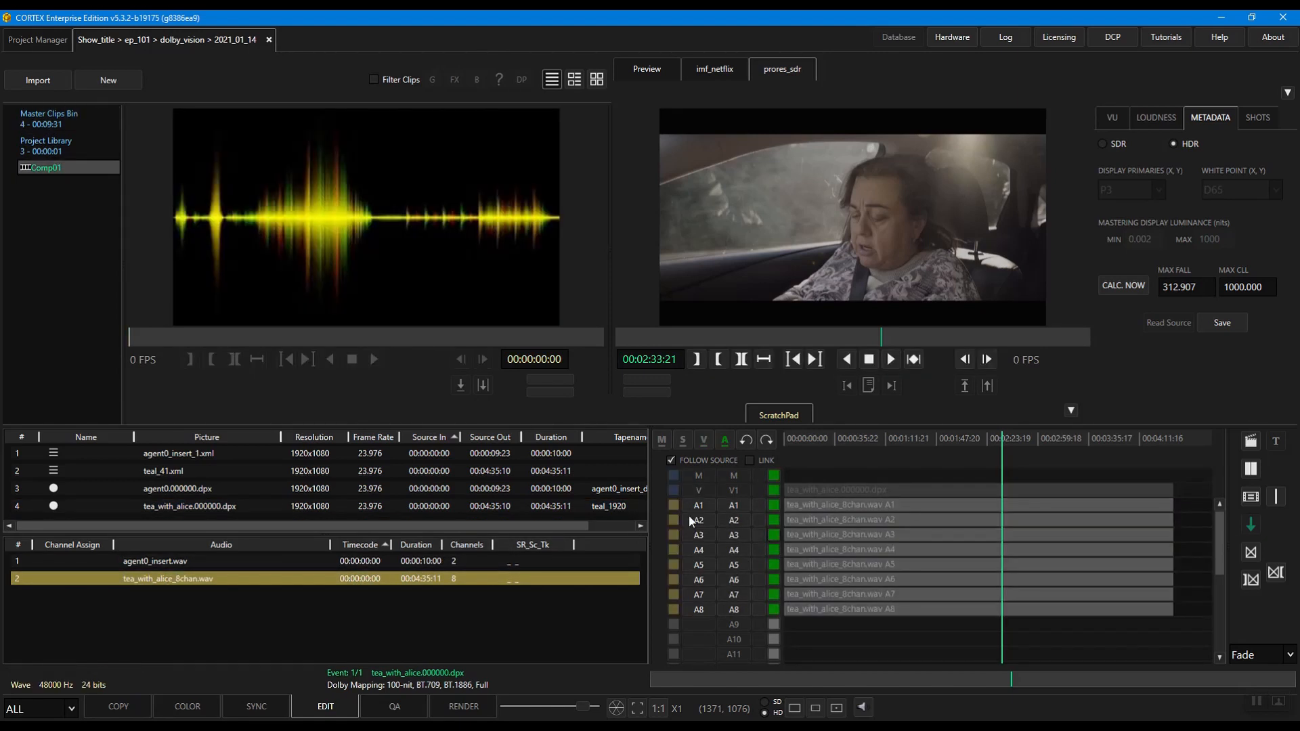
# Step: Place teal_41.xml on the metadata track at the timeline start and establish sync across the M, V1 and A1 to A8 tracks
pyautogui.click(148, 466)
pyautogui.moveTo(312, 471); pyautogui.dragTo(777, 477)
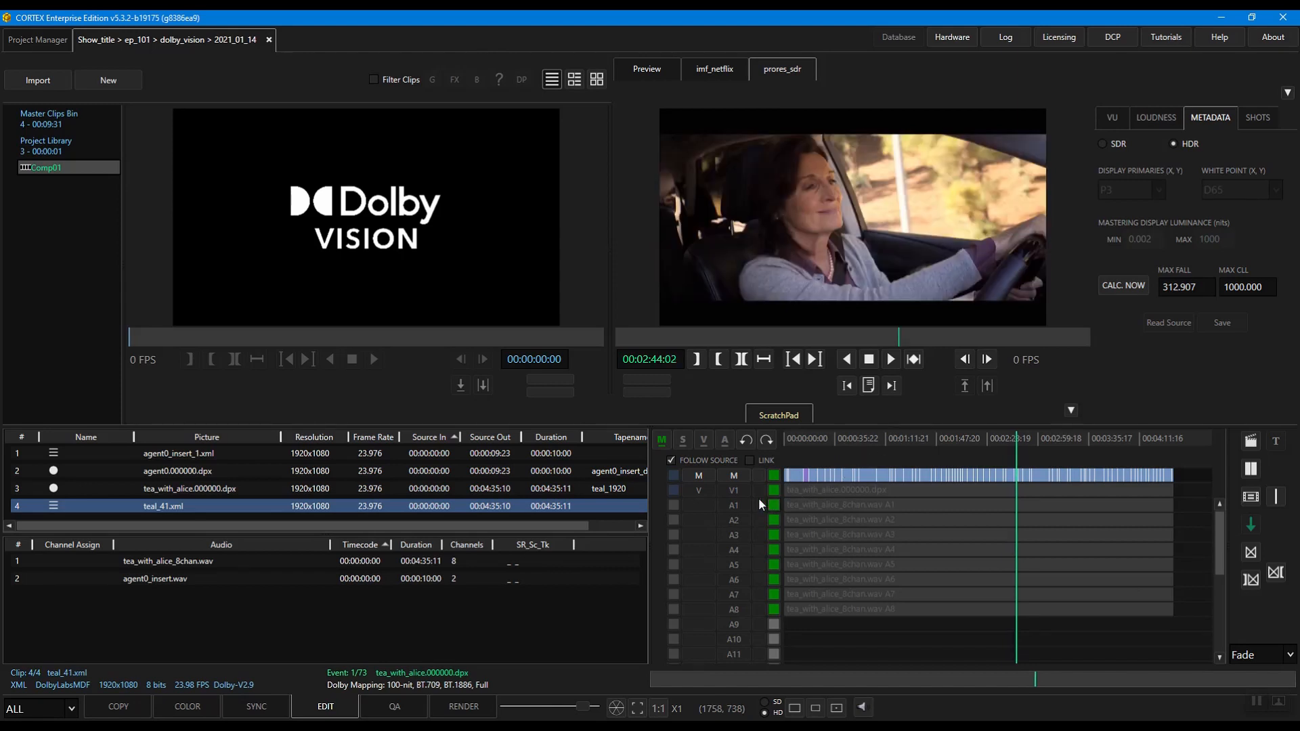
pyautogui.moveTo(736, 489); pyautogui.dragTo(737, 613)
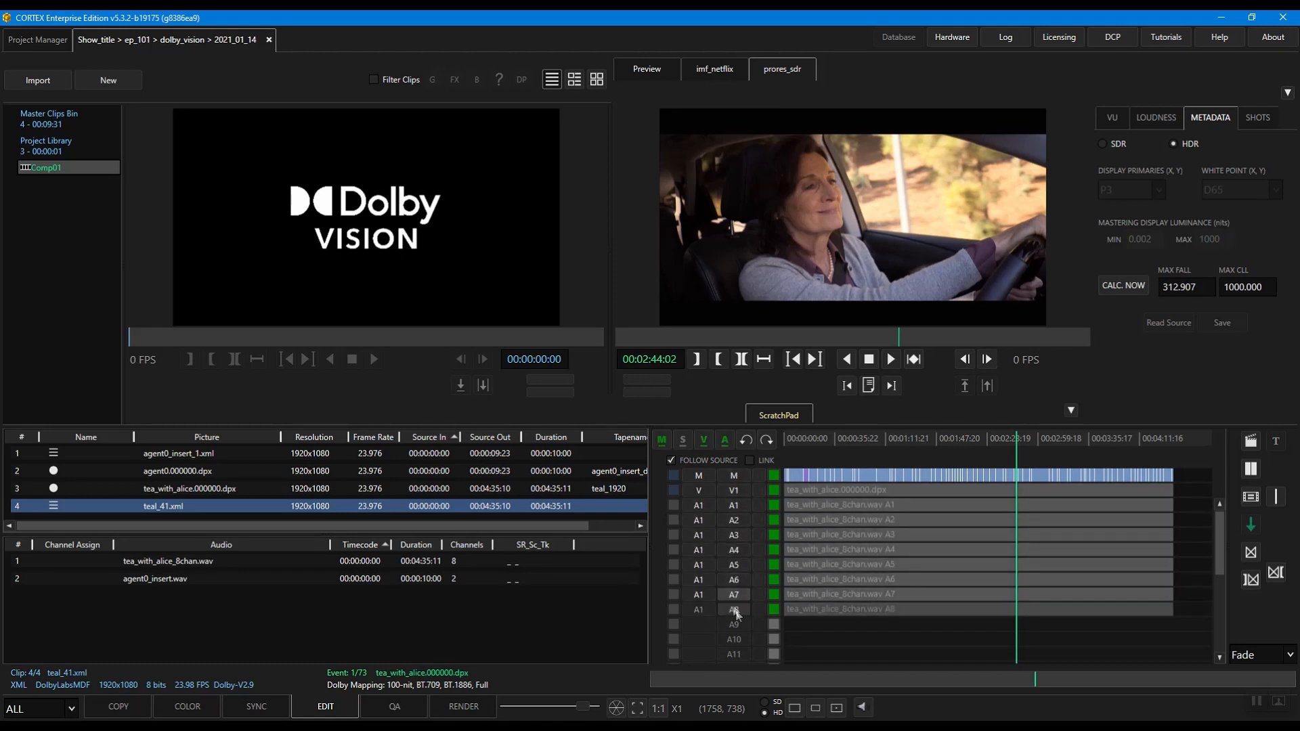
pyautogui.rightClick(956, 443)
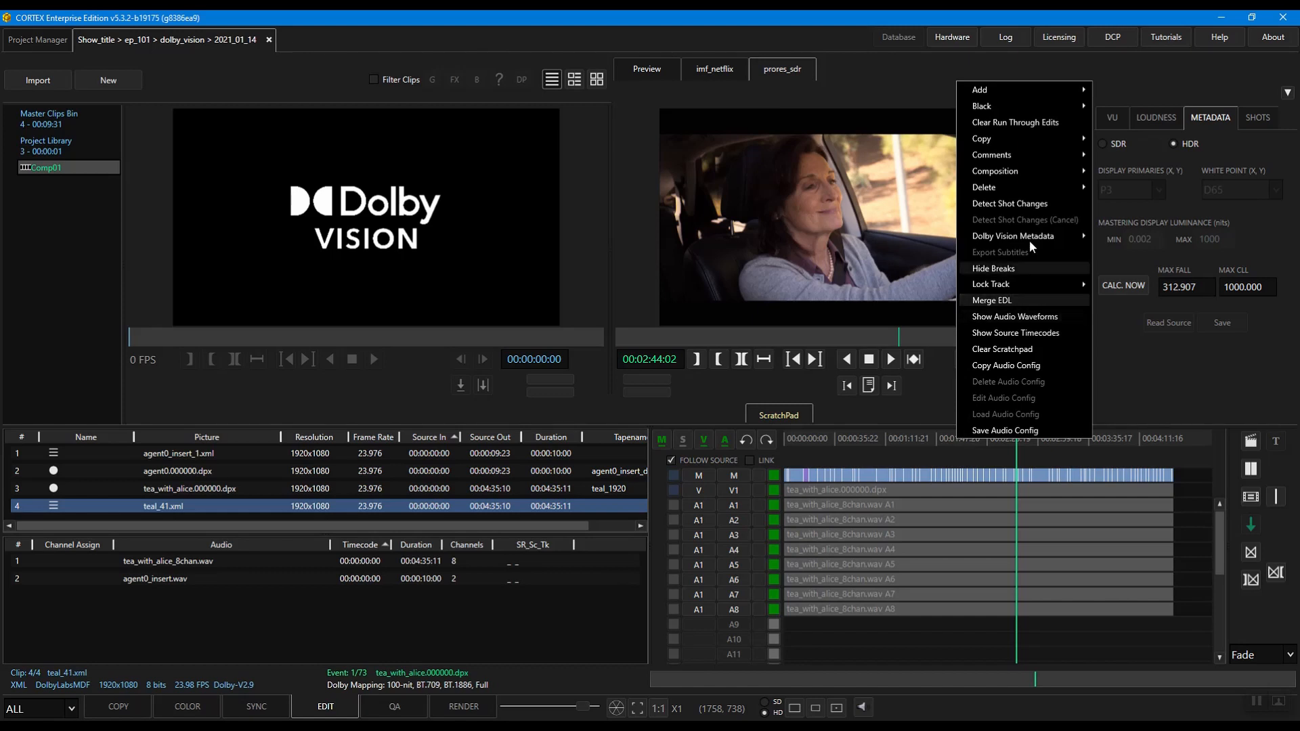
pyautogui.moveTo(1034, 237)
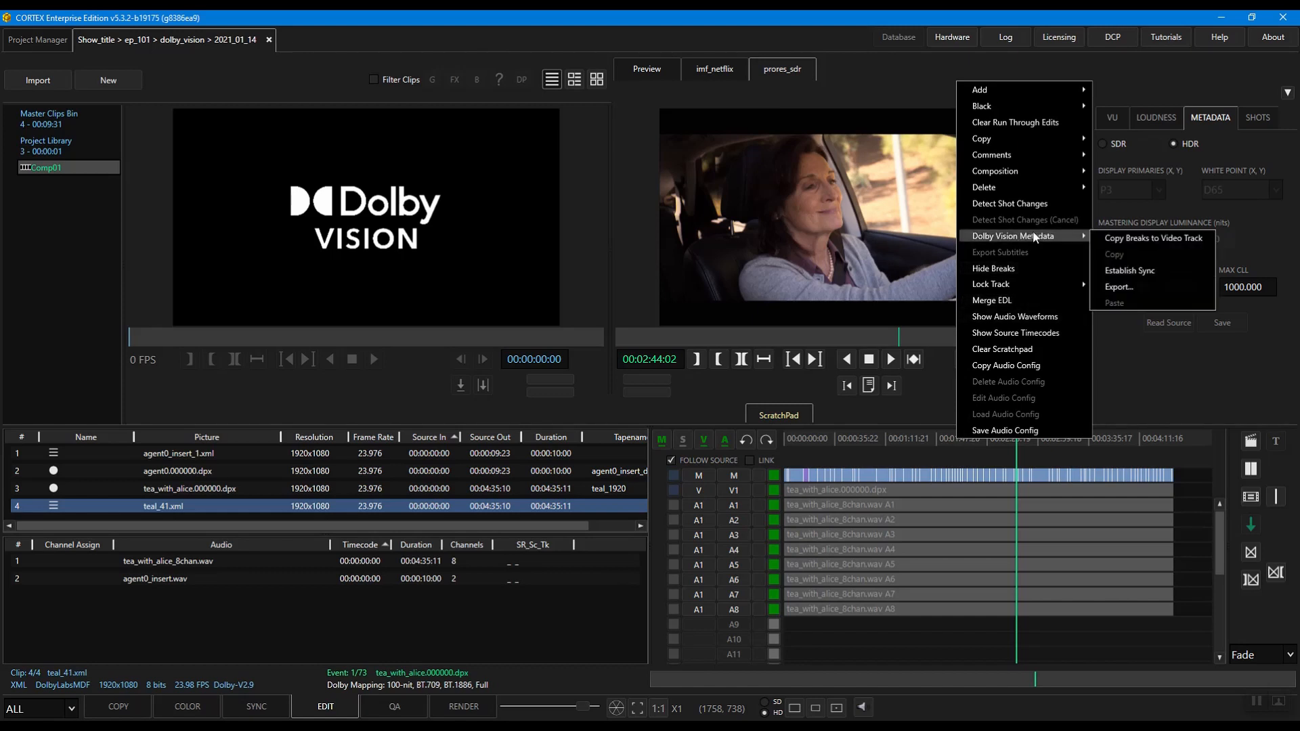
pyautogui.click(1131, 269)
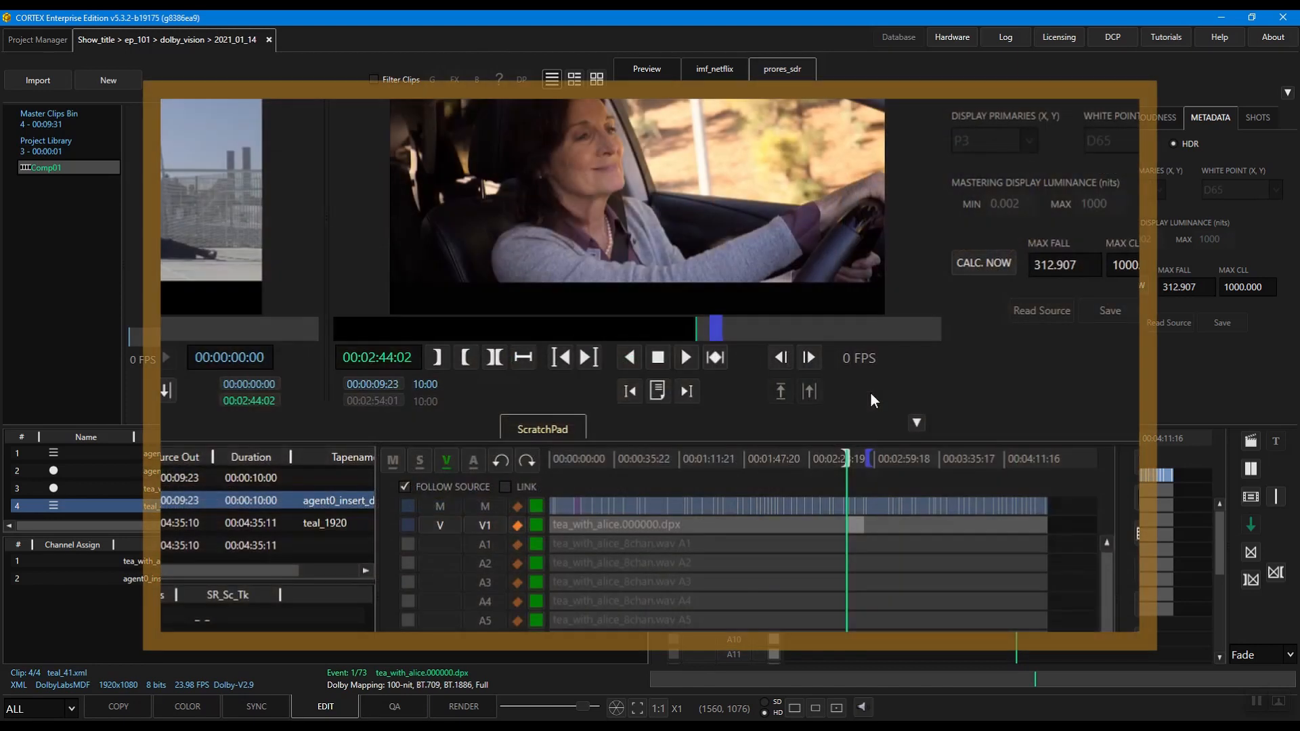
# Step: Load agent0.000000.dpx as the source clip and toggle the activation of track V1 and of all tracks
pyautogui.press('v')
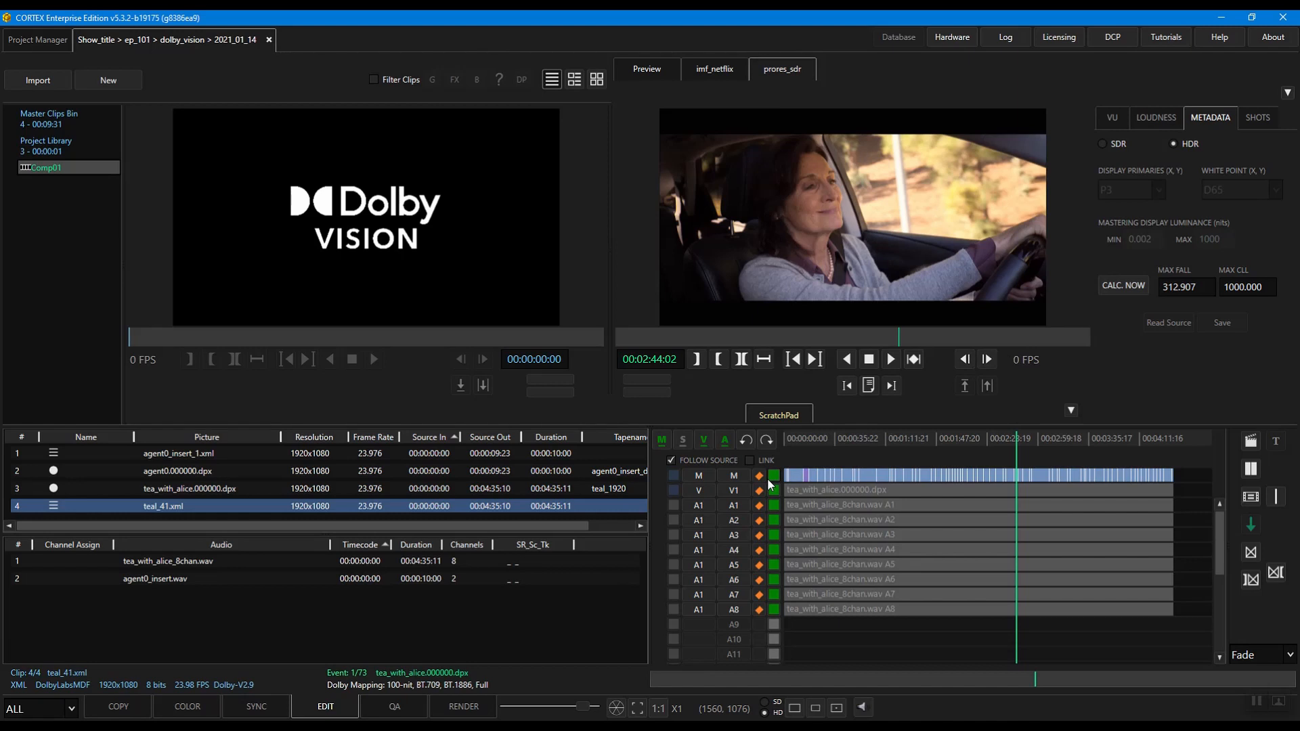
pyautogui.press('Up')
pyautogui.press('Up')
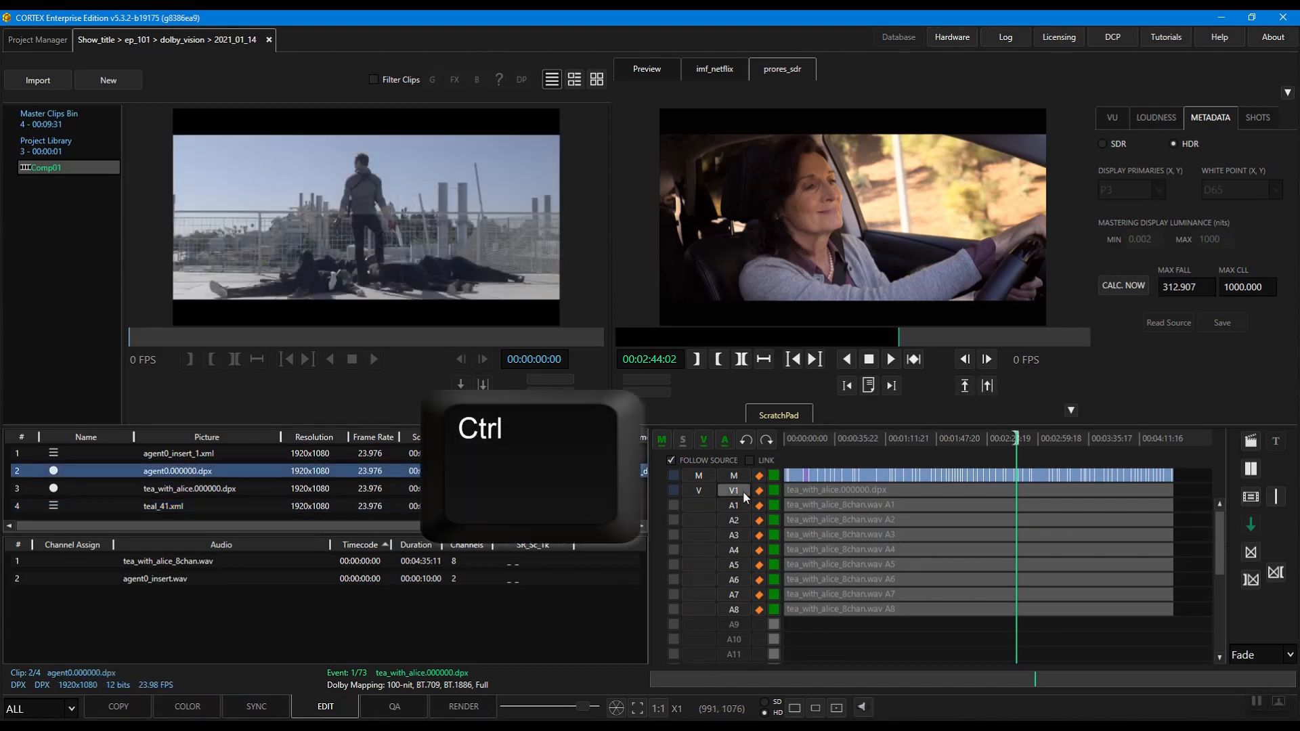
pyautogui.keyDown('ctrl'); pyautogui.click(742, 490); pyautogui.keyUp('ctrl')
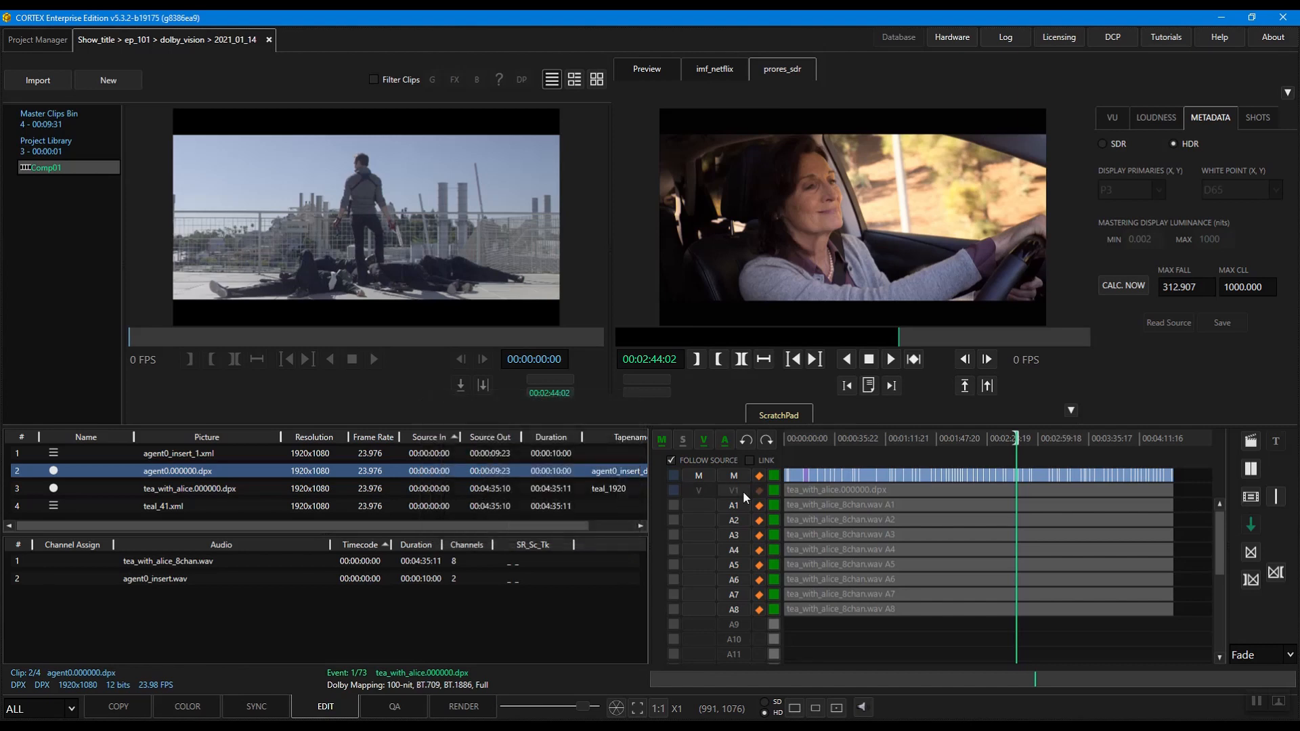
pyautogui.keyDown('ctrl'); pyautogui.keyDown('shift'); pyautogui.click(743, 491); pyautogui.keyUp('shift'); pyautogui.keyUp('ctrl')
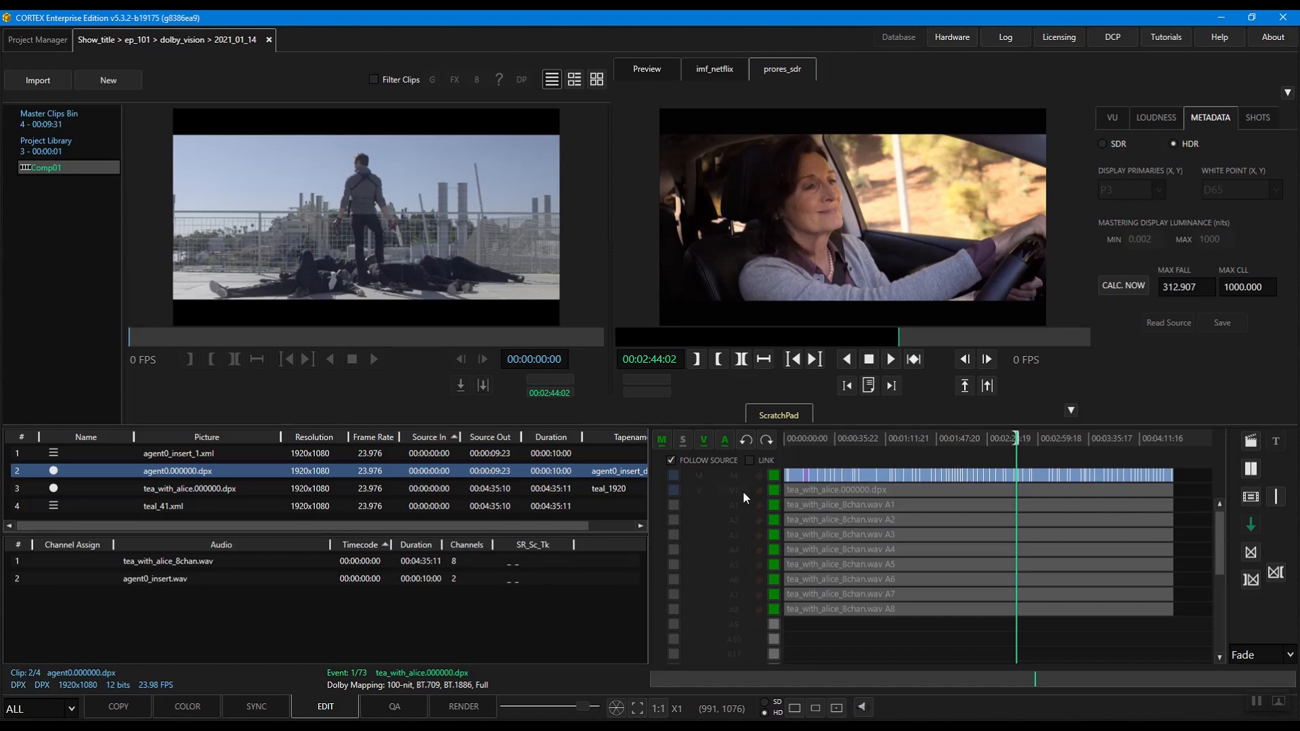
pyautogui.keyDown('ctrl'); pyautogui.click(742, 491); pyautogui.keyUp('ctrl')
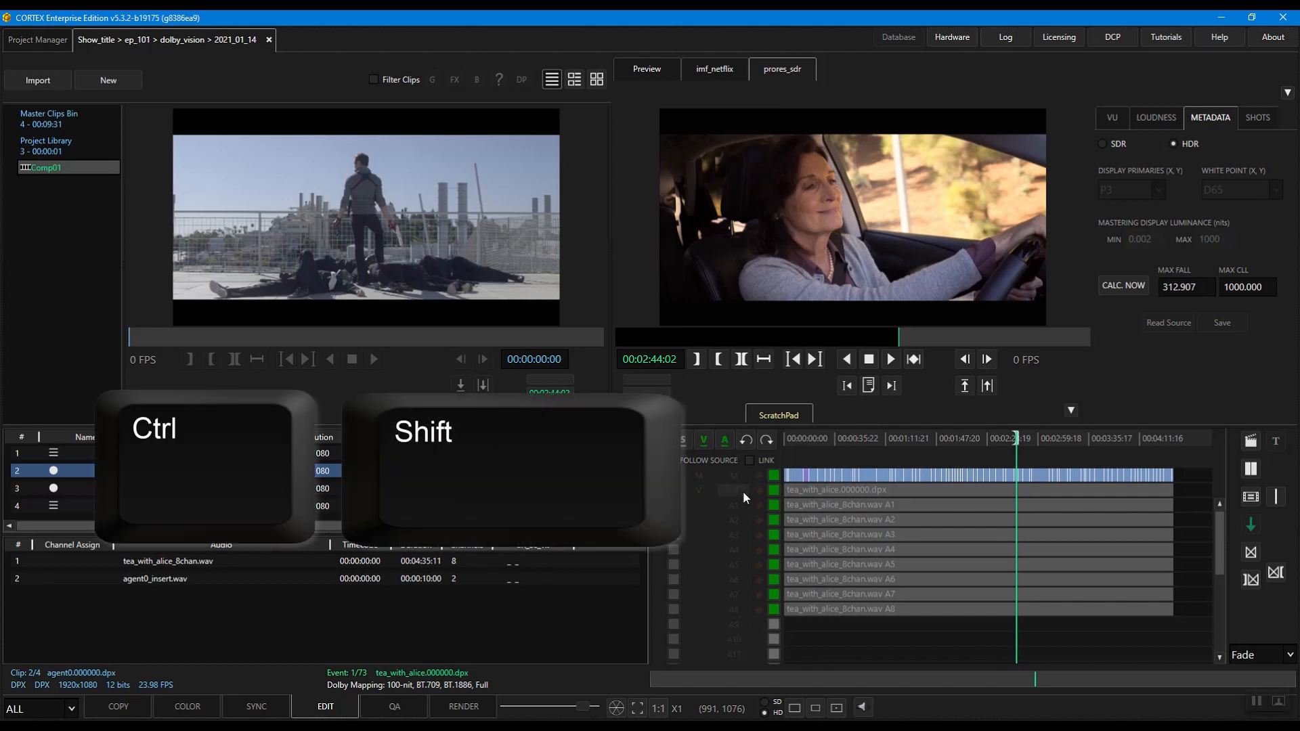
pyautogui.keyDown('ctrl'); pyautogui.keyDown('shift'); pyautogui.click(742, 491); pyautogui.keyUp('shift'); pyautogui.keyUp('ctrl')
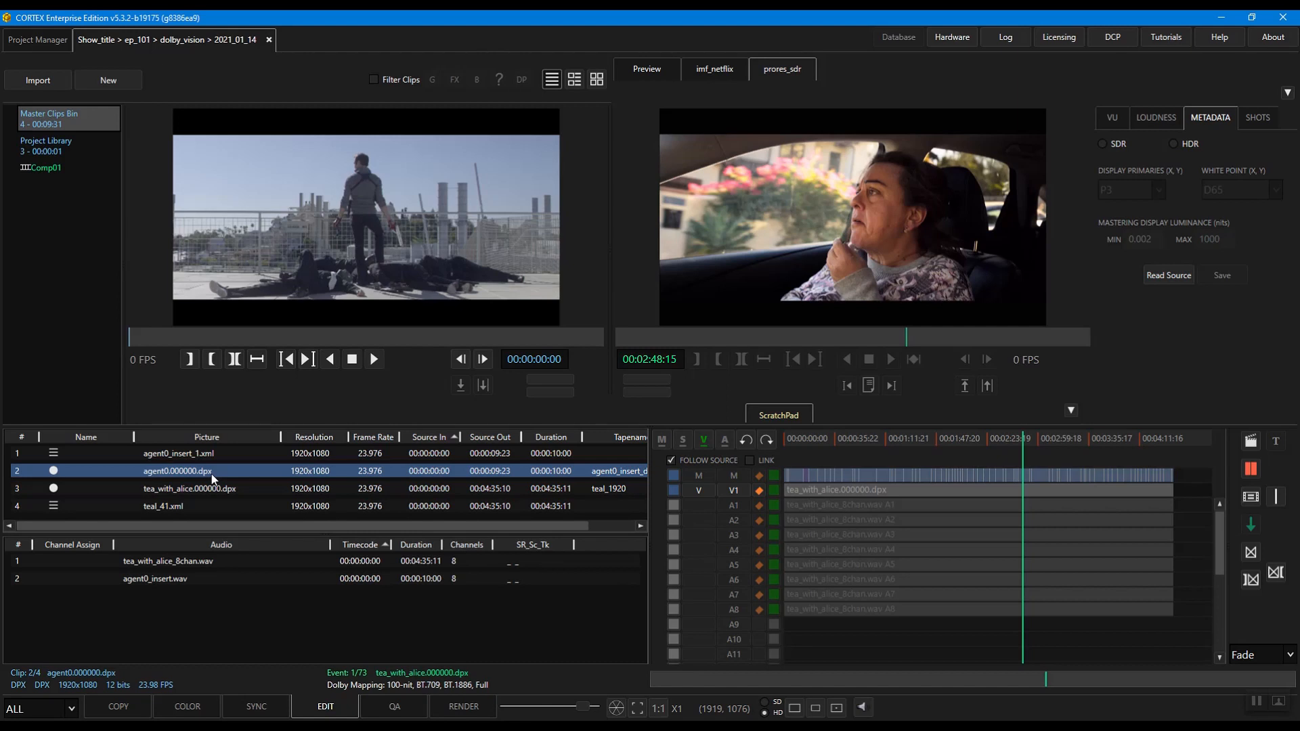
# Step: Insert agent0.000000.dpx on V1 and agent0_insert.wav on A1 to A8 at 00:02:48:15
pyautogui.moveTo(212, 474); pyautogui.dragTo(1021, 490)
pyautogui.click(259, 580)
pyautogui.press('h')
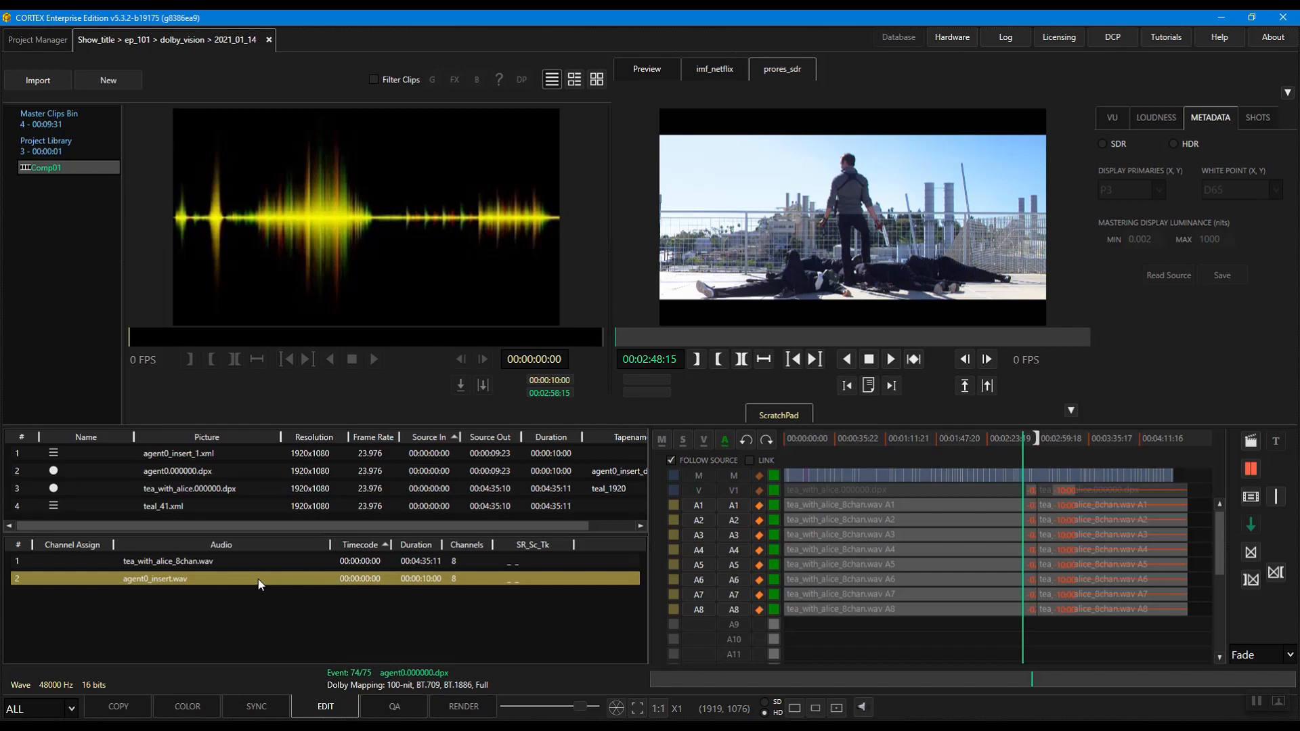
# Step: Insert agent0_insert_1.xml on the metadata track at 00:02:48:15 and extract the marked range from the synced tracks
pyautogui.click(224, 453)
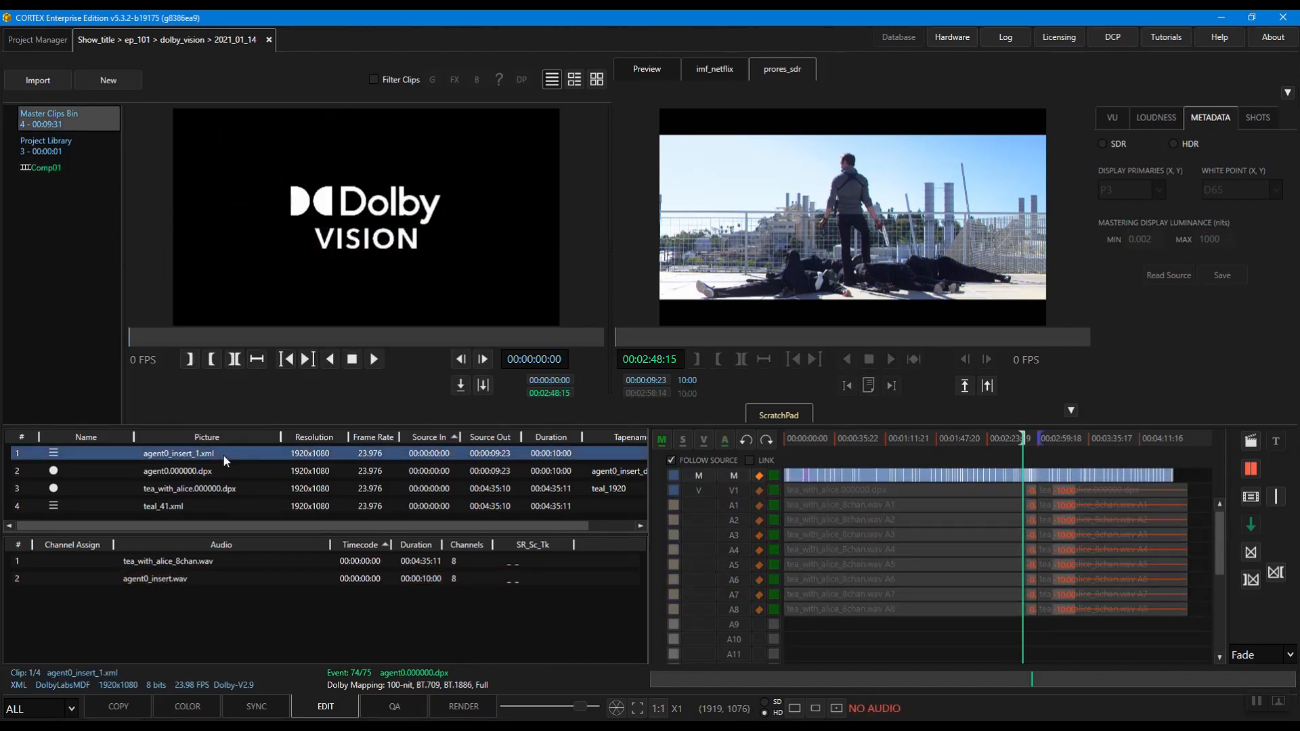
pyautogui.press('h')
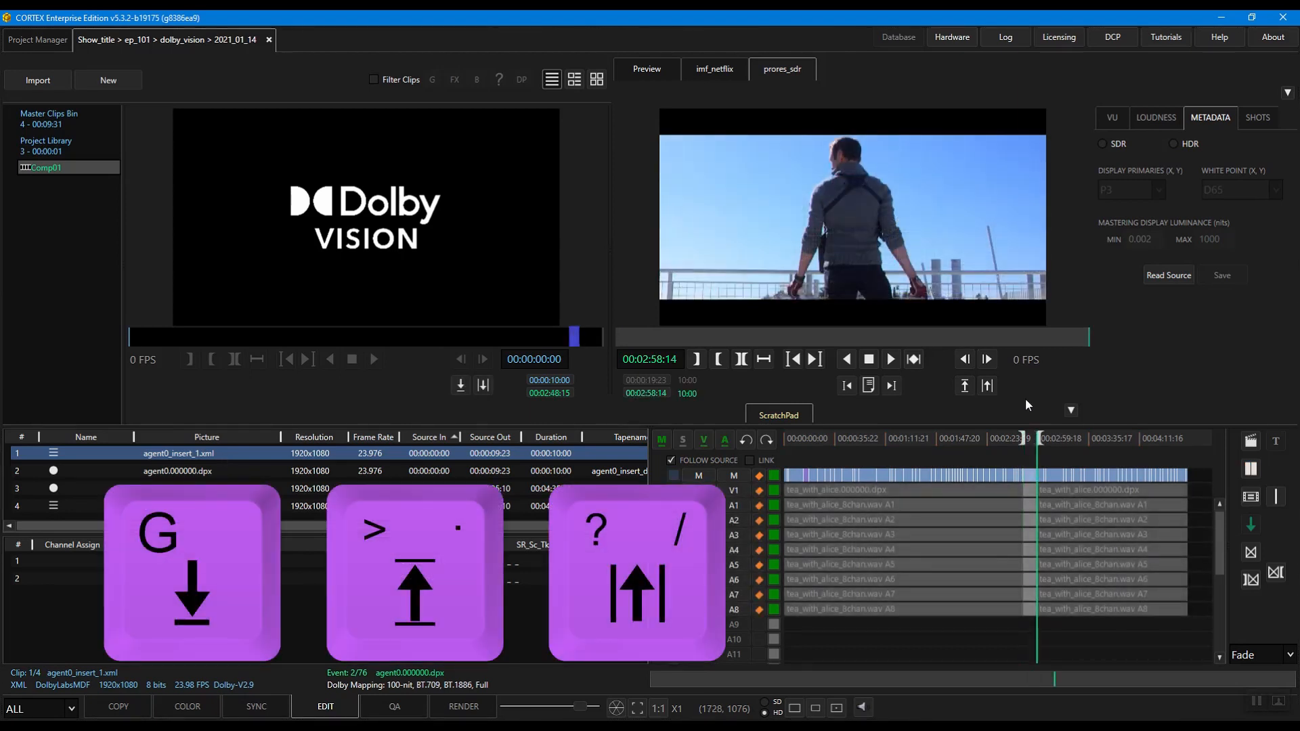
pyautogui.click(988, 385)
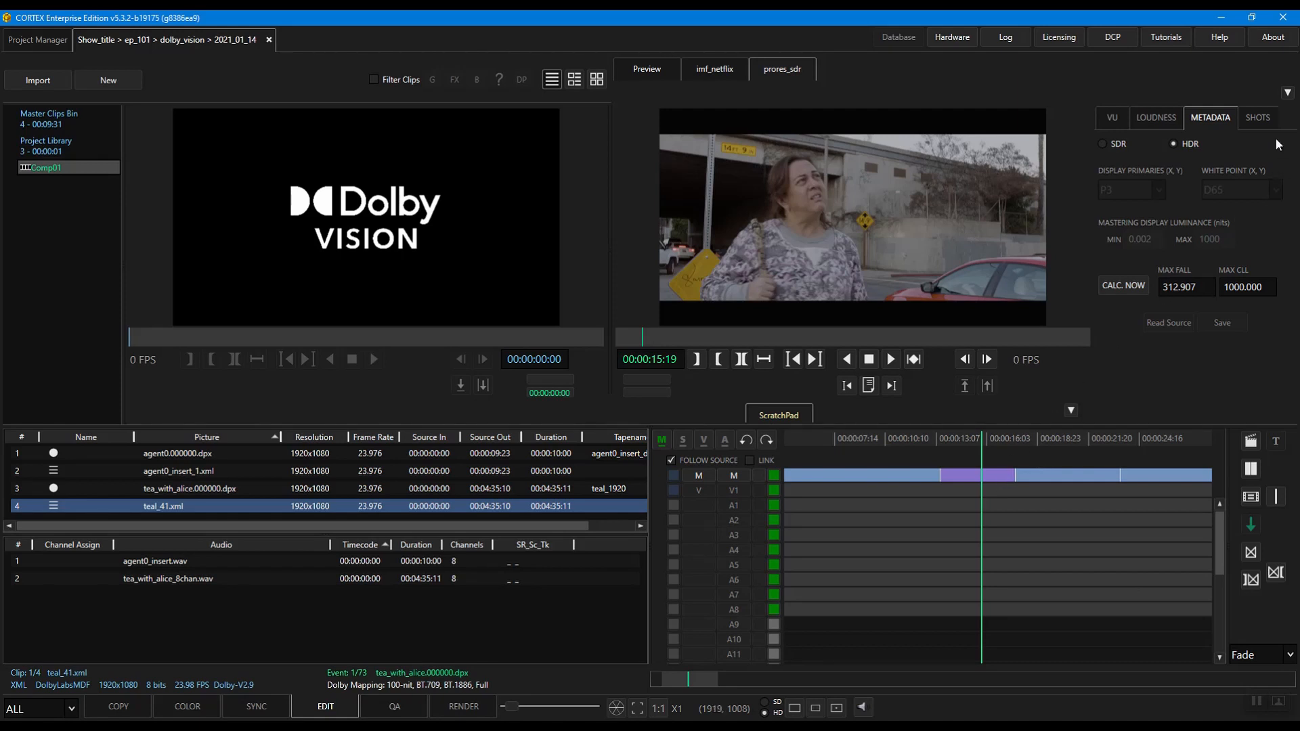
# Step: Show the shot metadata and gap list, and extend the metadata shot before the gap across it to the next shot
pyautogui.click(1263, 122)
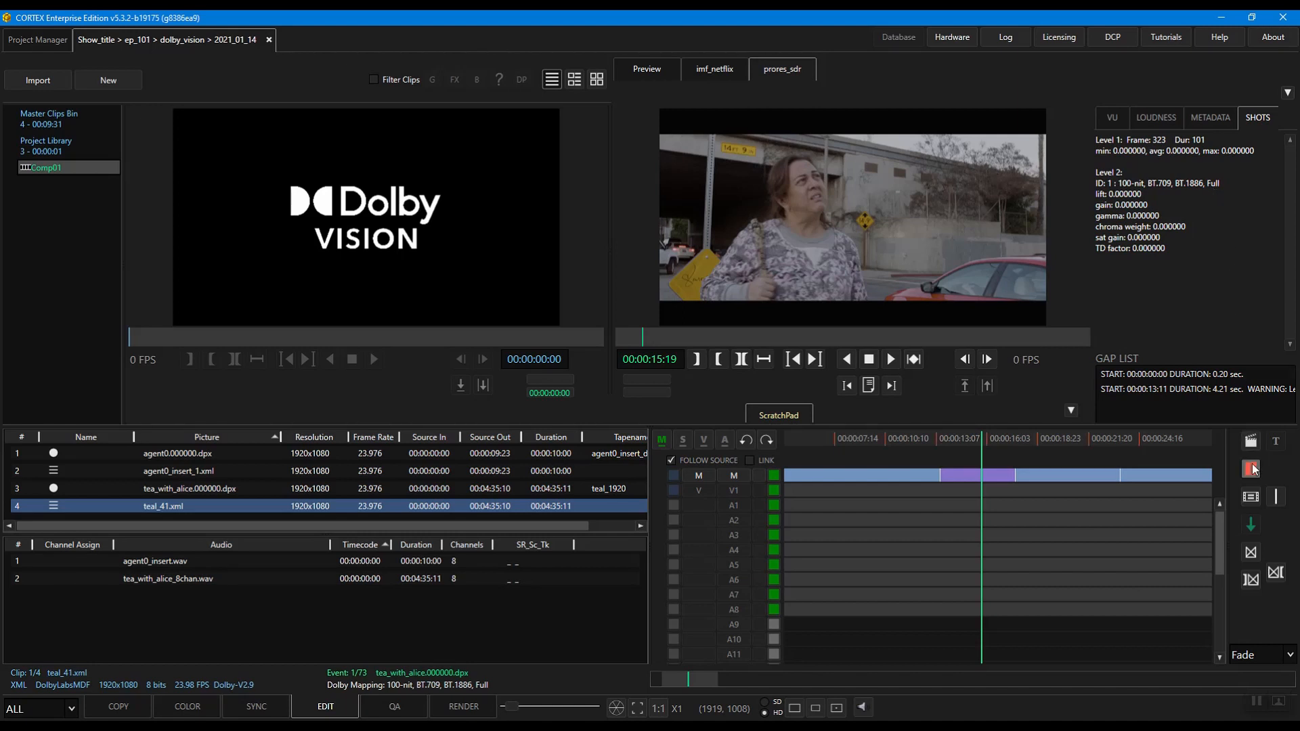
pyautogui.keyDown('shift'); pyautogui.click(940, 475); pyautogui.keyUp('shift')
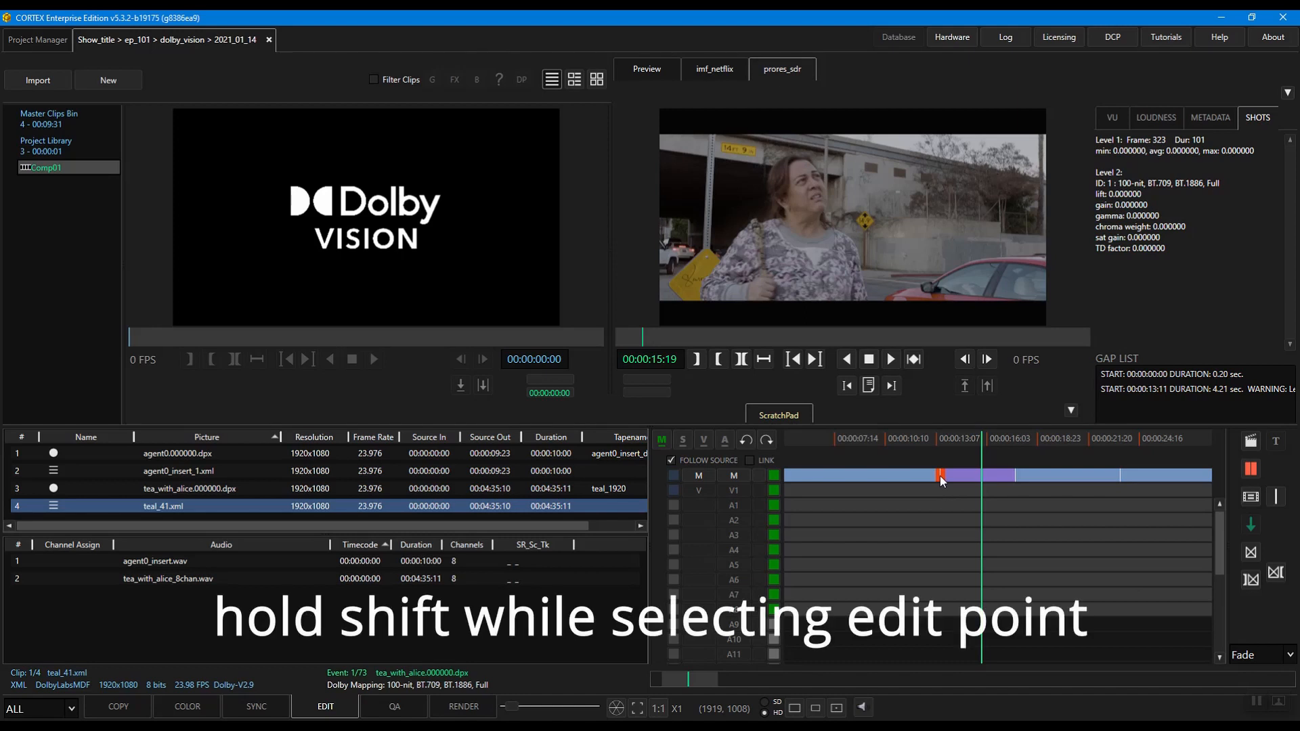
pyautogui.moveTo(939, 475); pyautogui.dragTo(1015, 474)
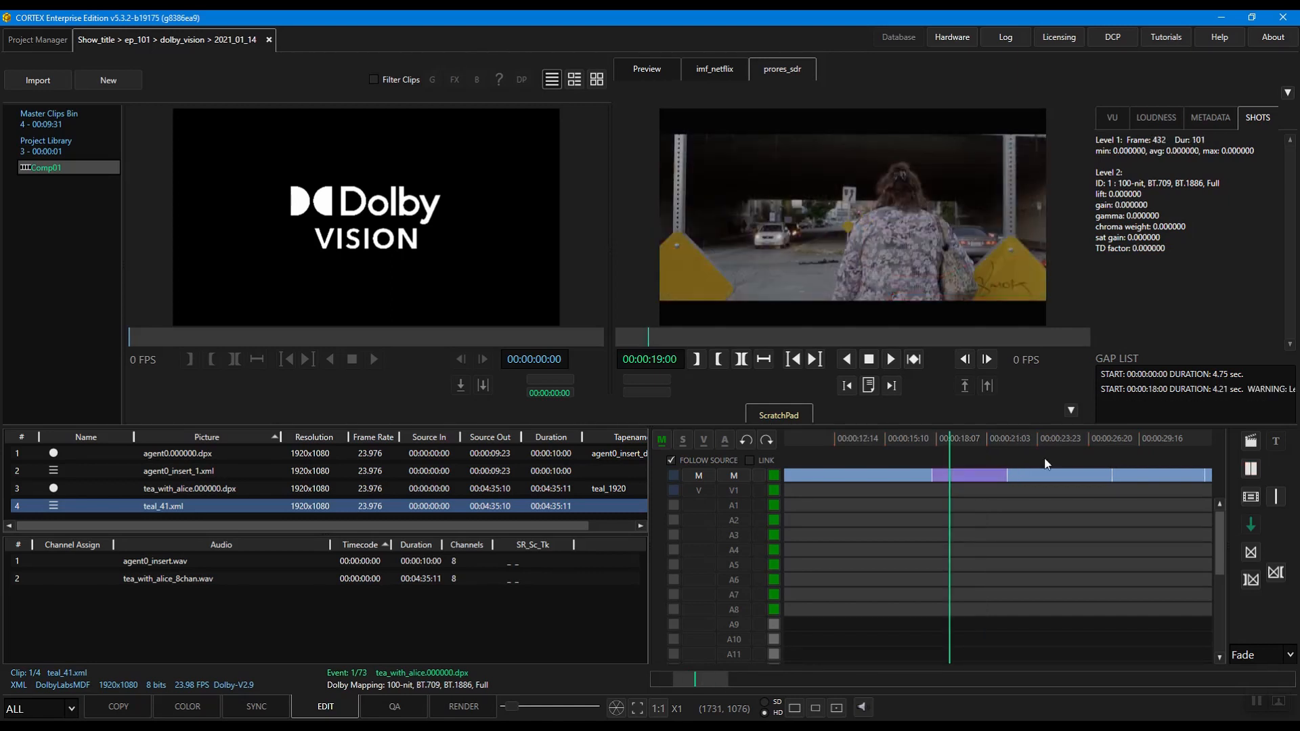
# Step: Copy the metadata event preceding the gap and paste its metadata onto the gap
pyautogui.click(892, 477)
pyautogui.hotkey('ctrl', 'c')
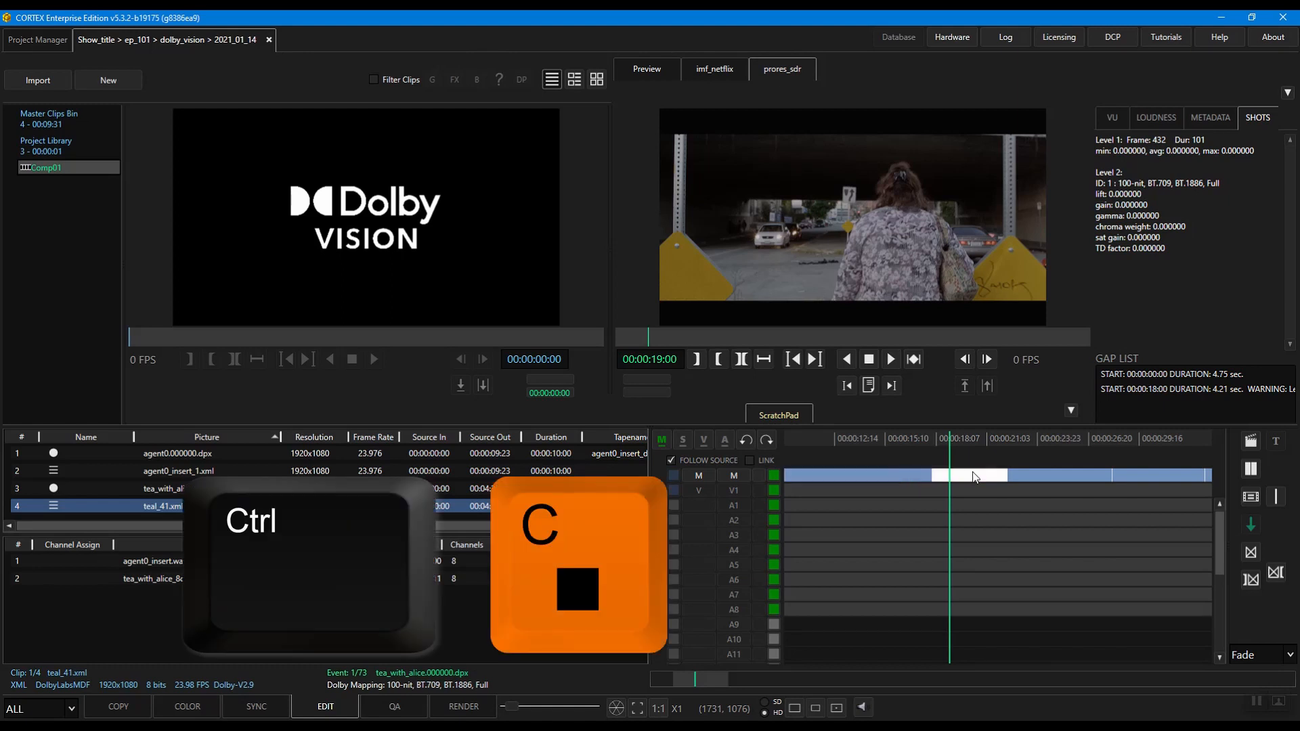
pyautogui.hotkey('ctrl', 'v')
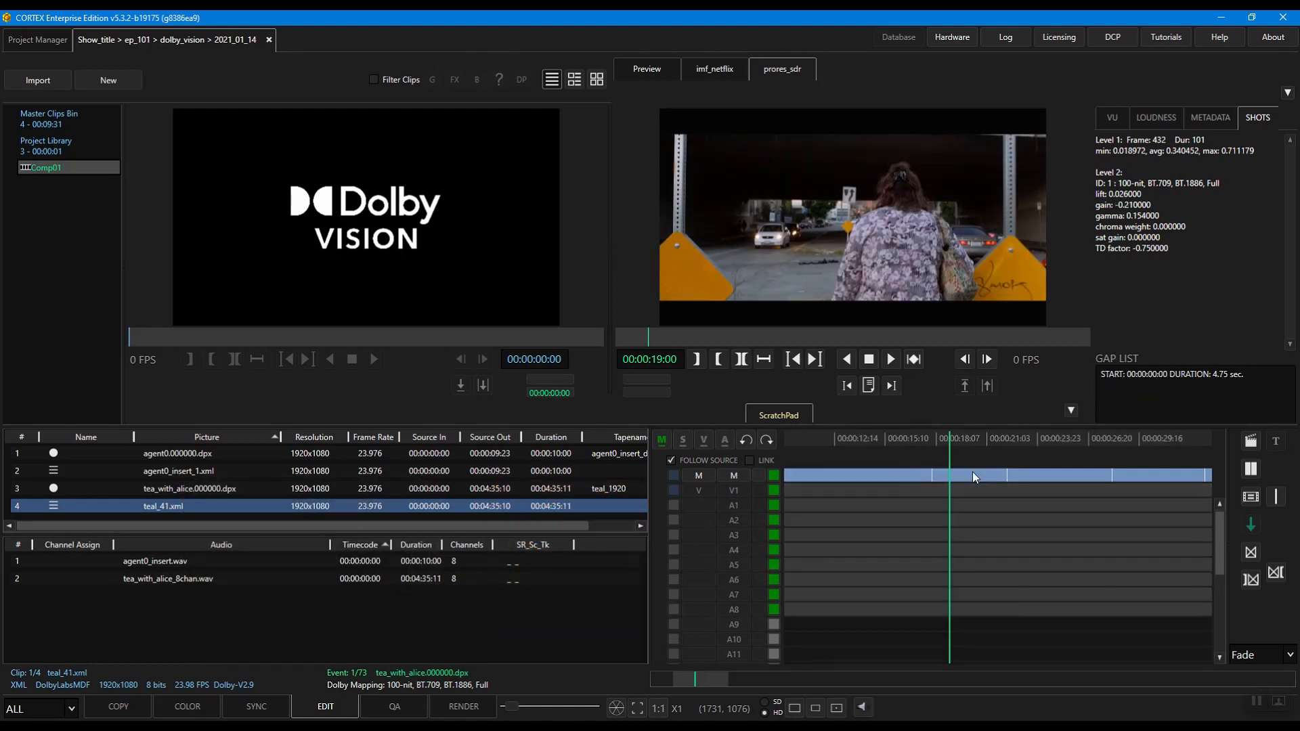
pyautogui.click(973, 474)
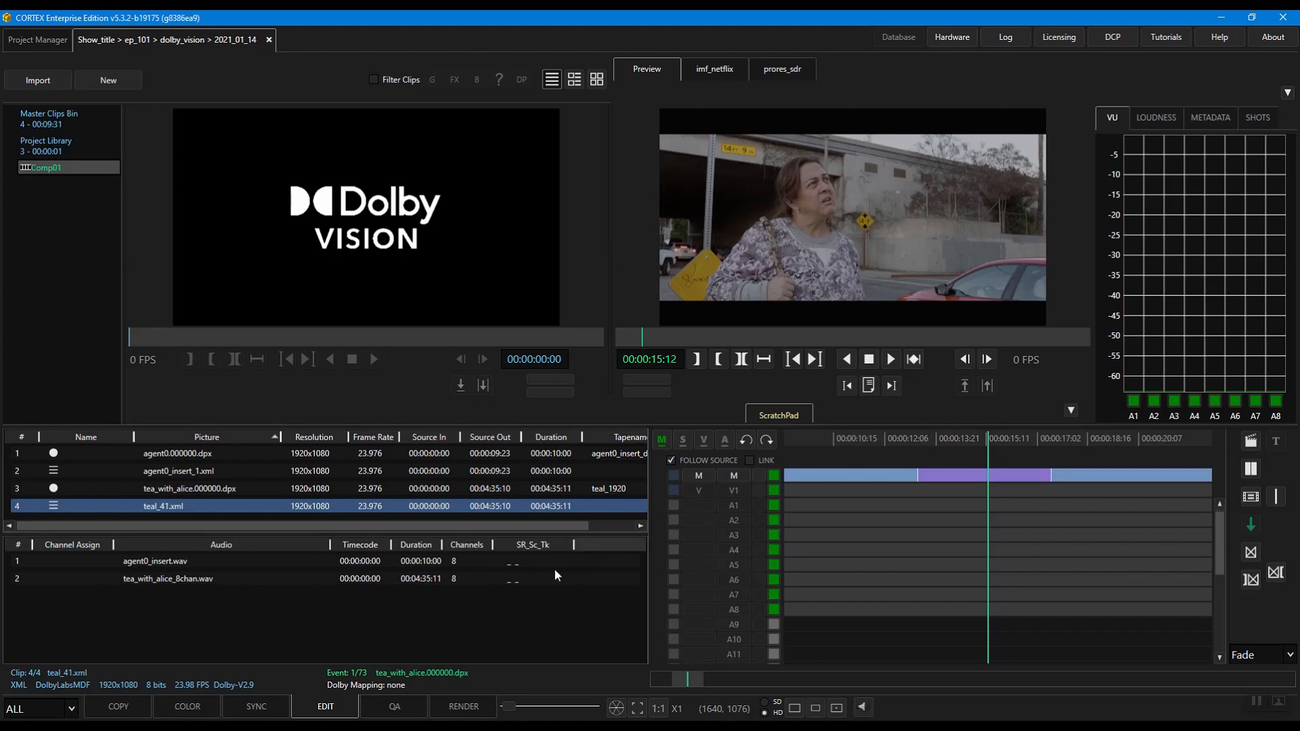
# Step: In the color page's Dolby Vision HDR metadata function, enable source analysis and the region of interest with the 2.35 preset
pyautogui.click(203, 702)
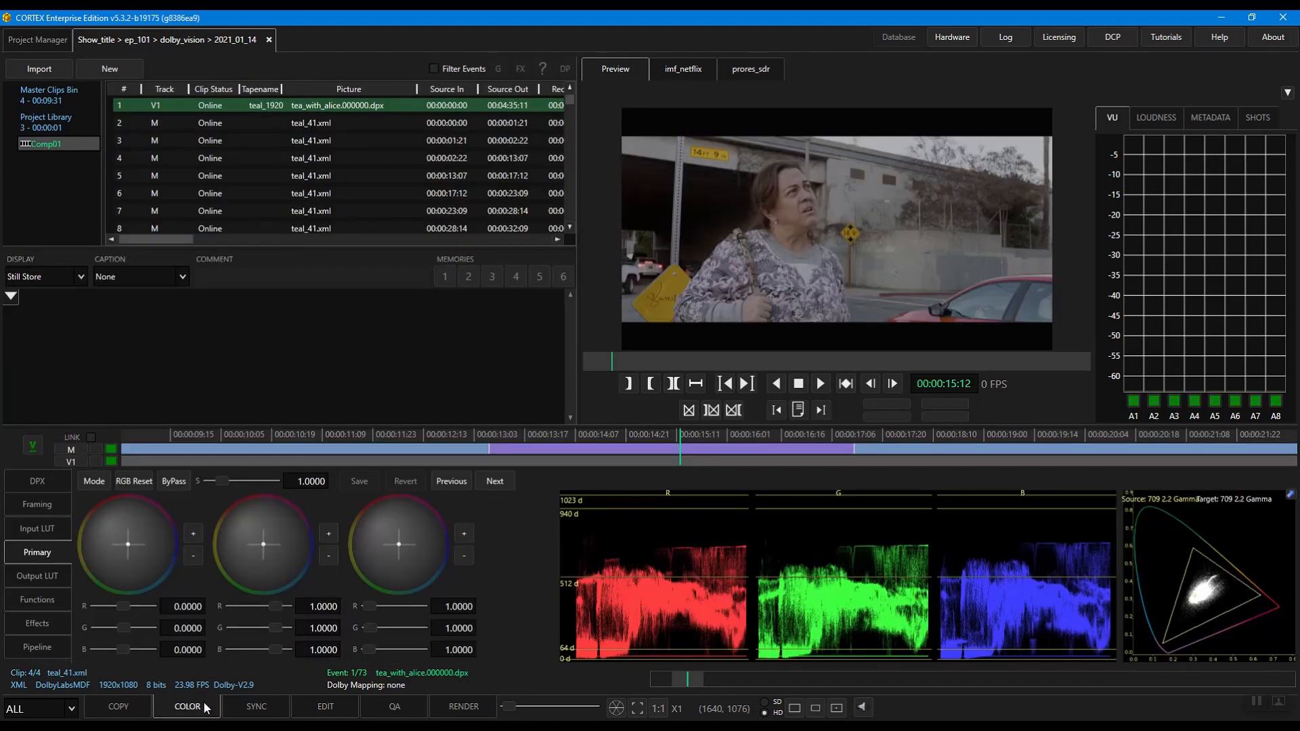
pyautogui.click(51, 599)
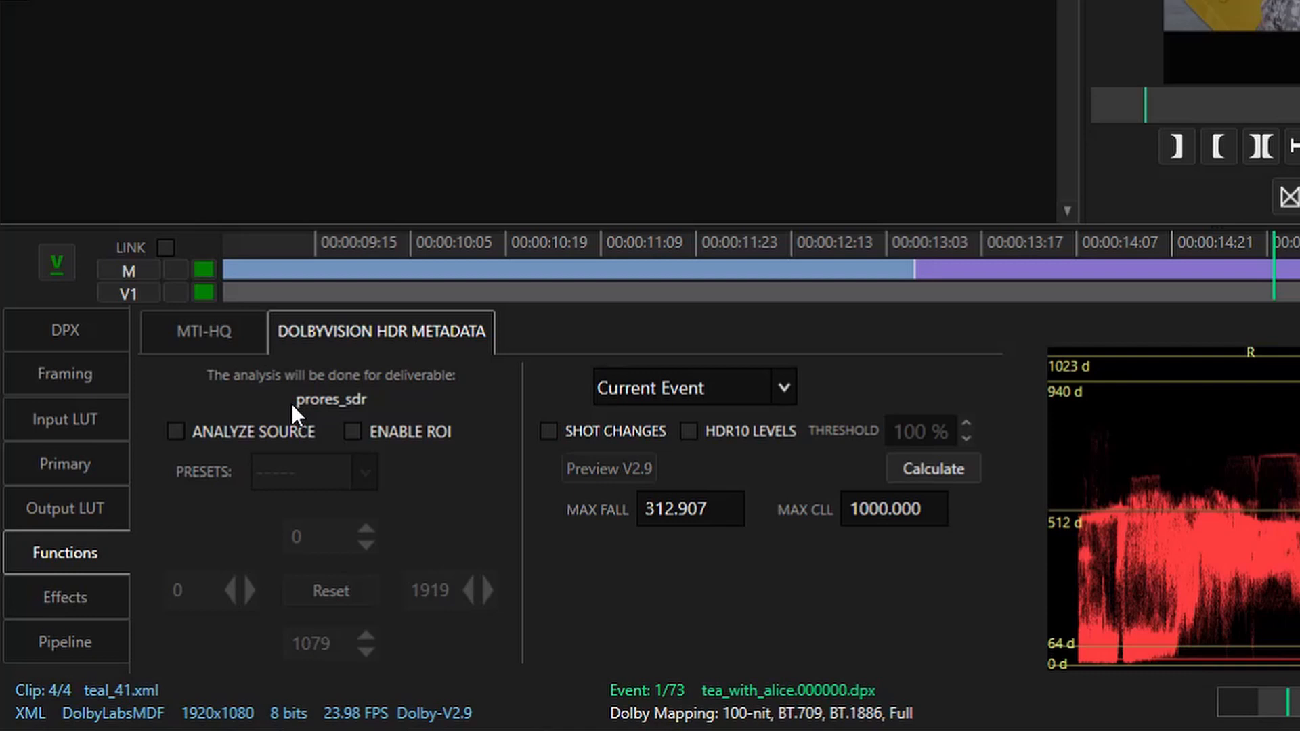
pyautogui.click(213, 436)
pyautogui.click(345, 431)
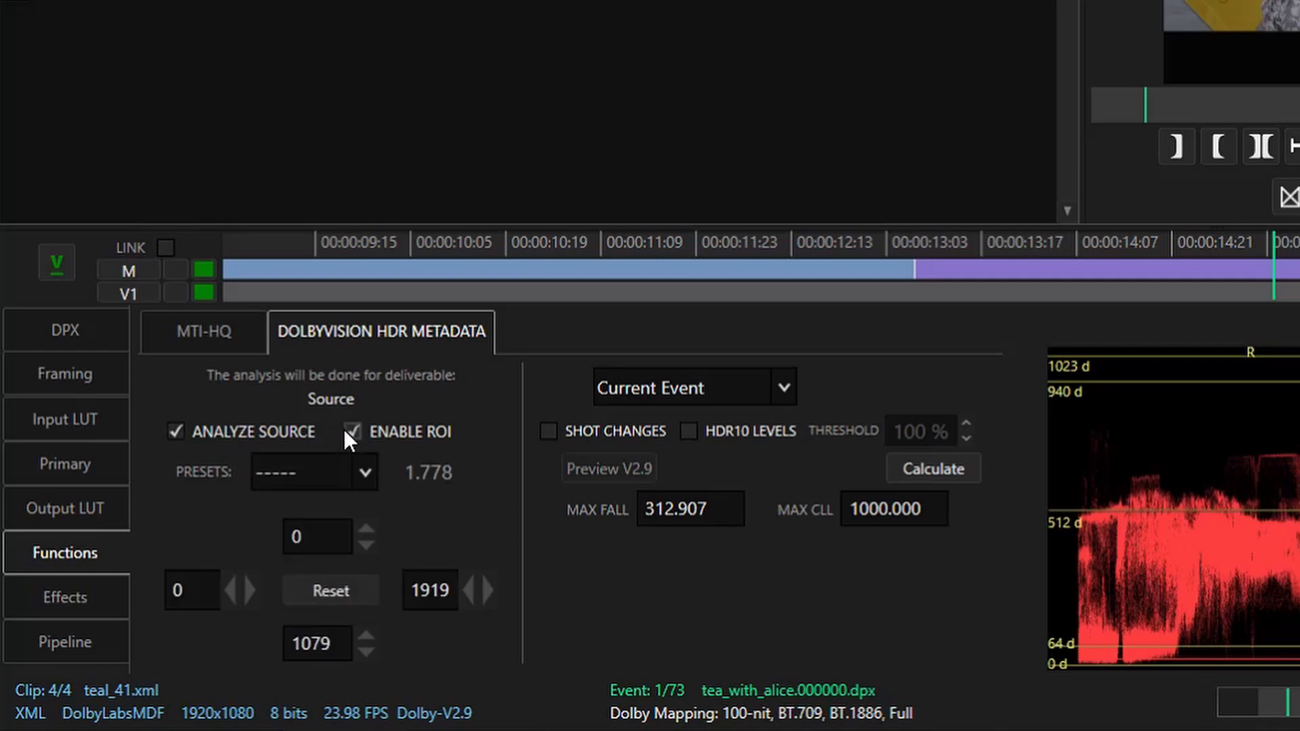
pyautogui.click(338, 471)
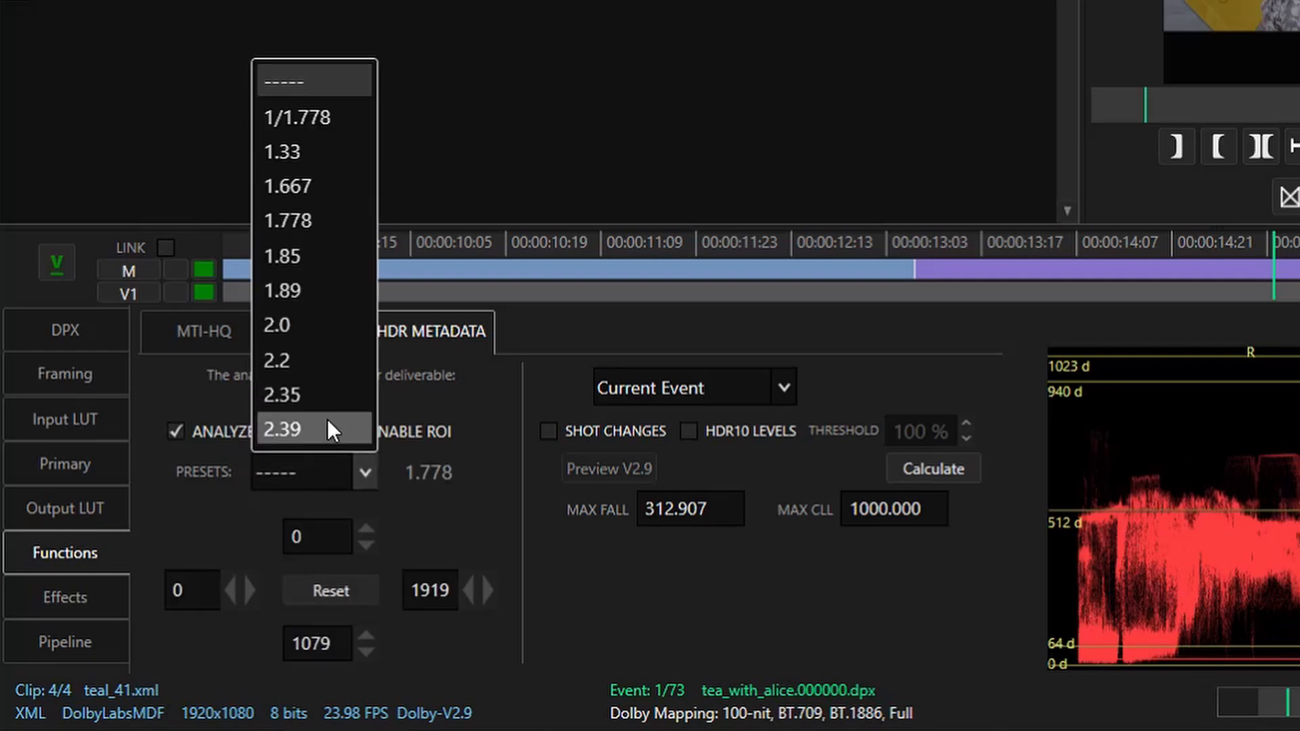
pyautogui.click(323, 393)
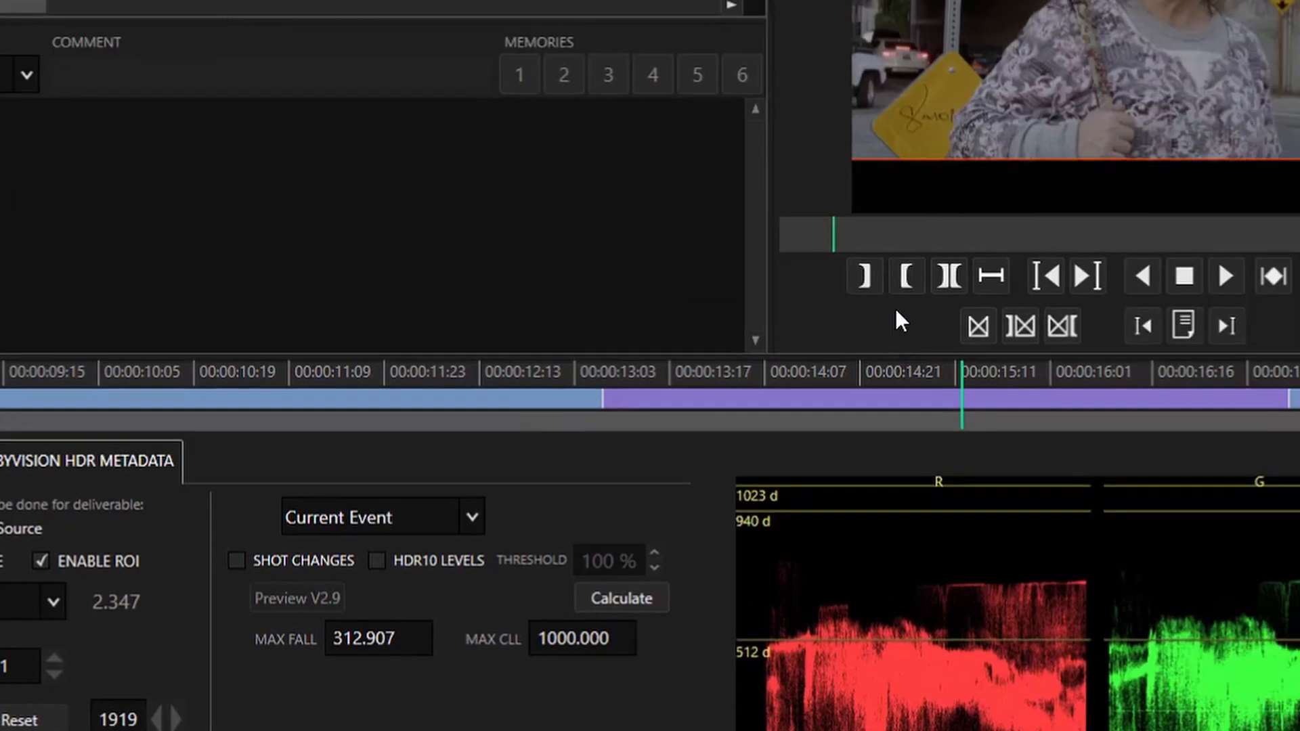
# Step: Fine-tune the lower edge of the region of interest to 952 against the picture's letterbox
pyautogui.scroll(2, 768, 357)
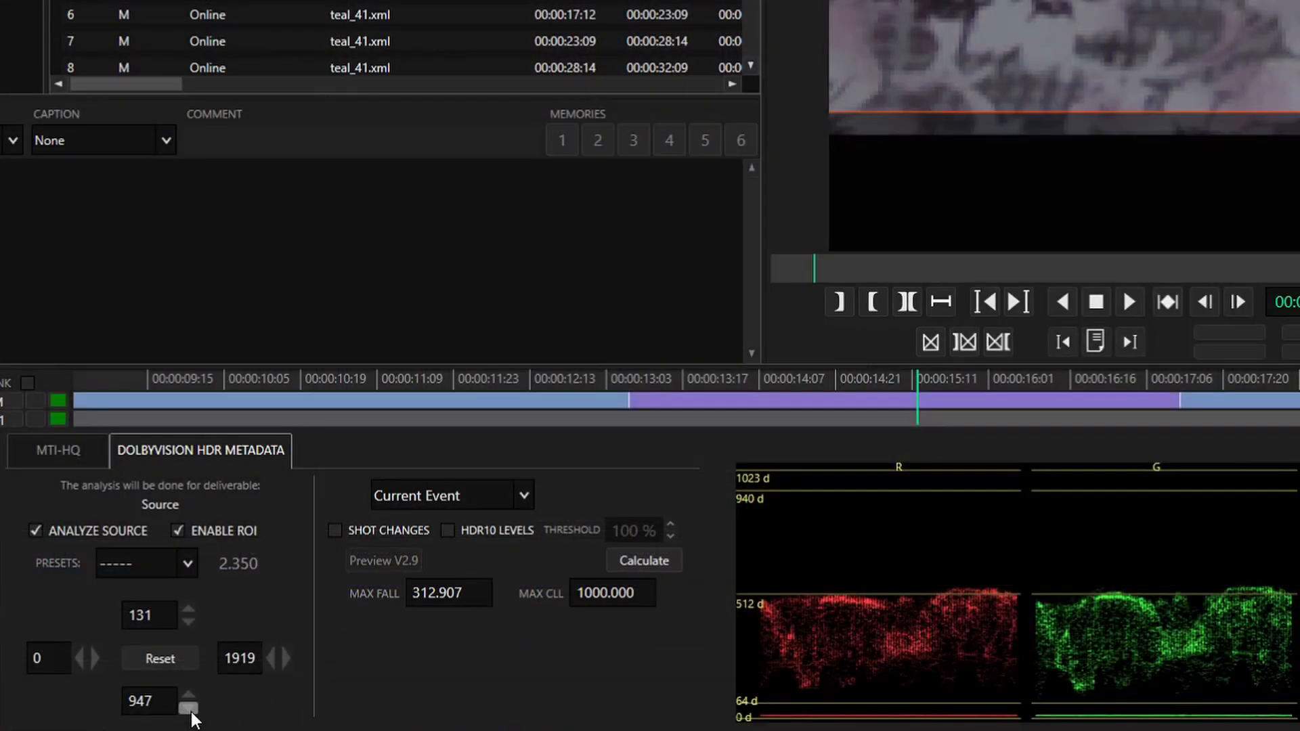
pyautogui.click(189, 708)
pyautogui.click(189, 709)
pyautogui.click(189, 708)
pyautogui.click(189, 708)
pyautogui.click(189, 708)
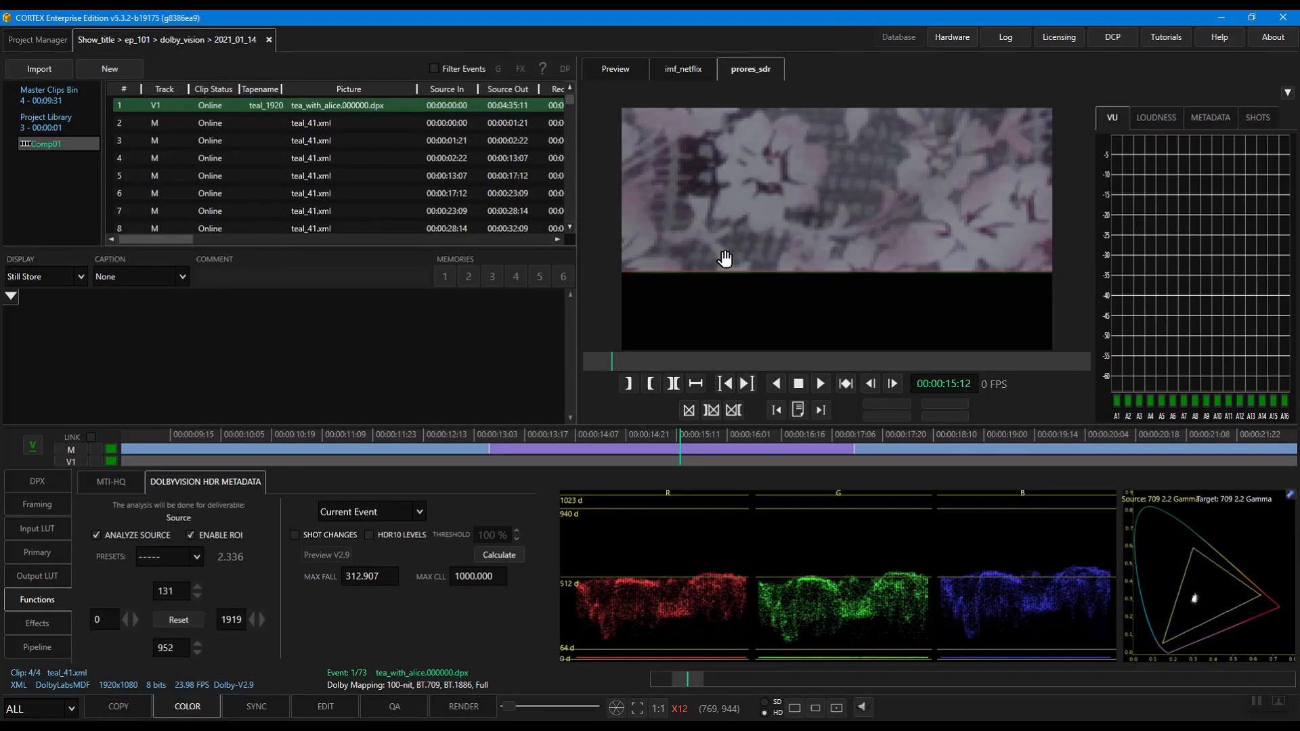
pyautogui.doubleClick(715, 249)
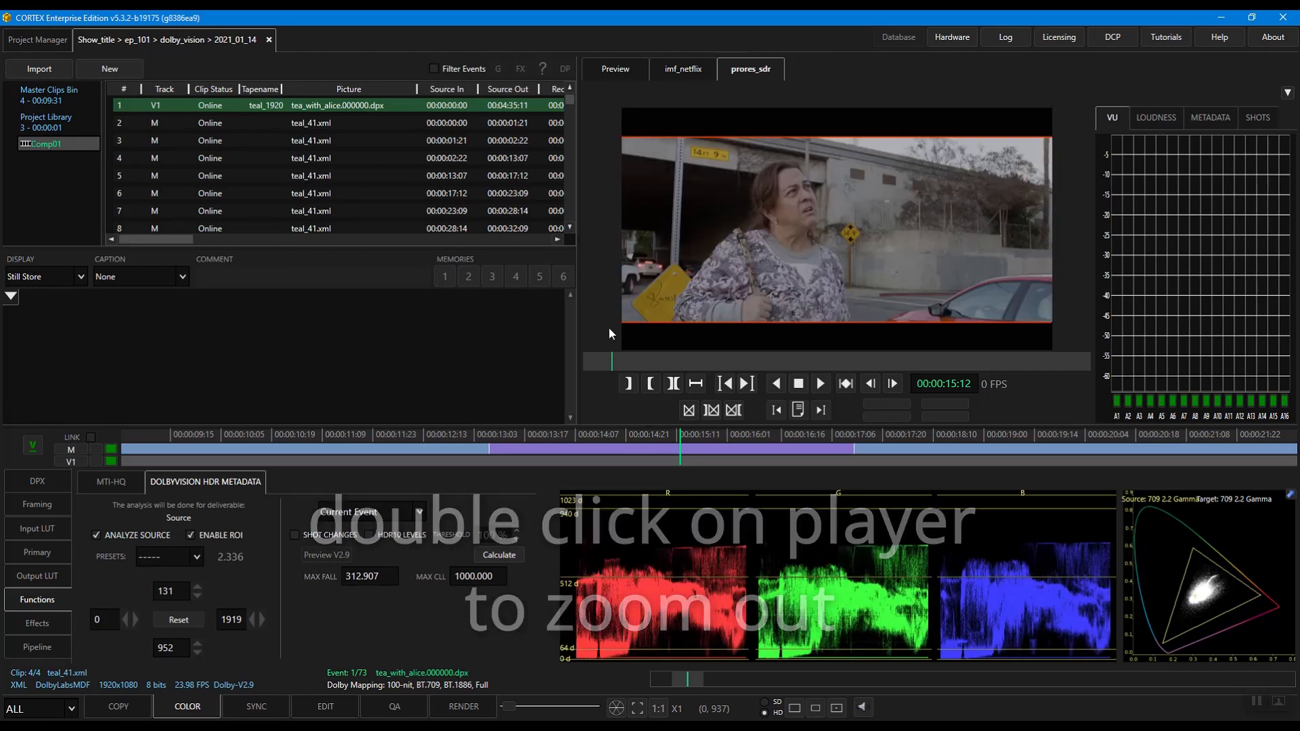
# Step: Calculate the Dolby Vision level 1 analysis with the scope kept at Current Event
pyautogui.click(387, 510)
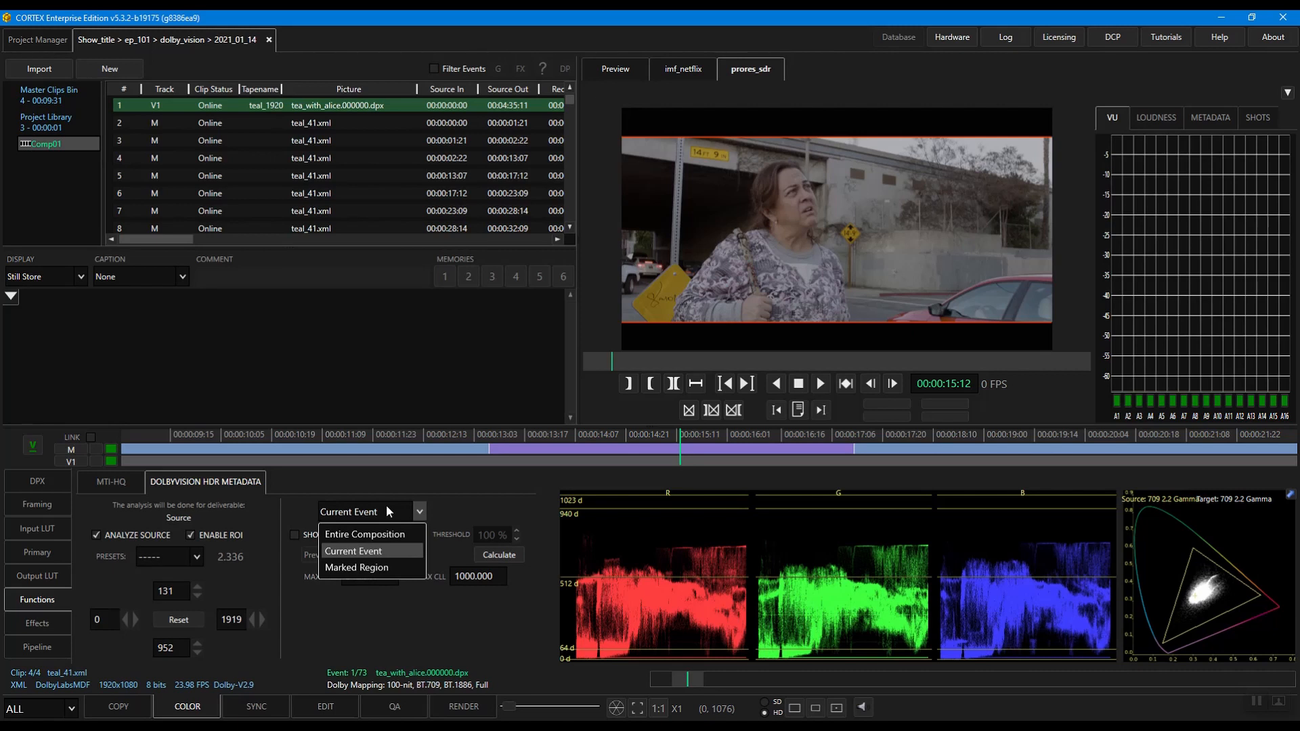
pyautogui.click(387, 508)
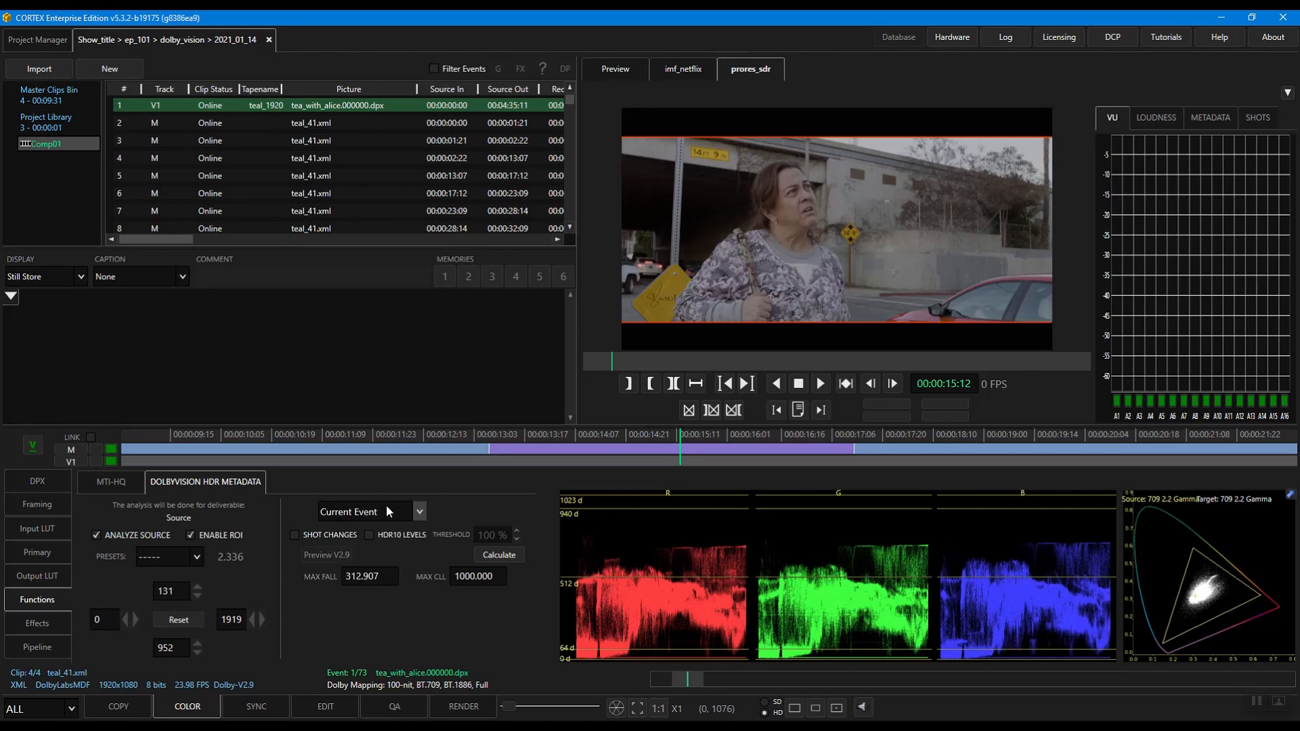
pyautogui.click(485, 557)
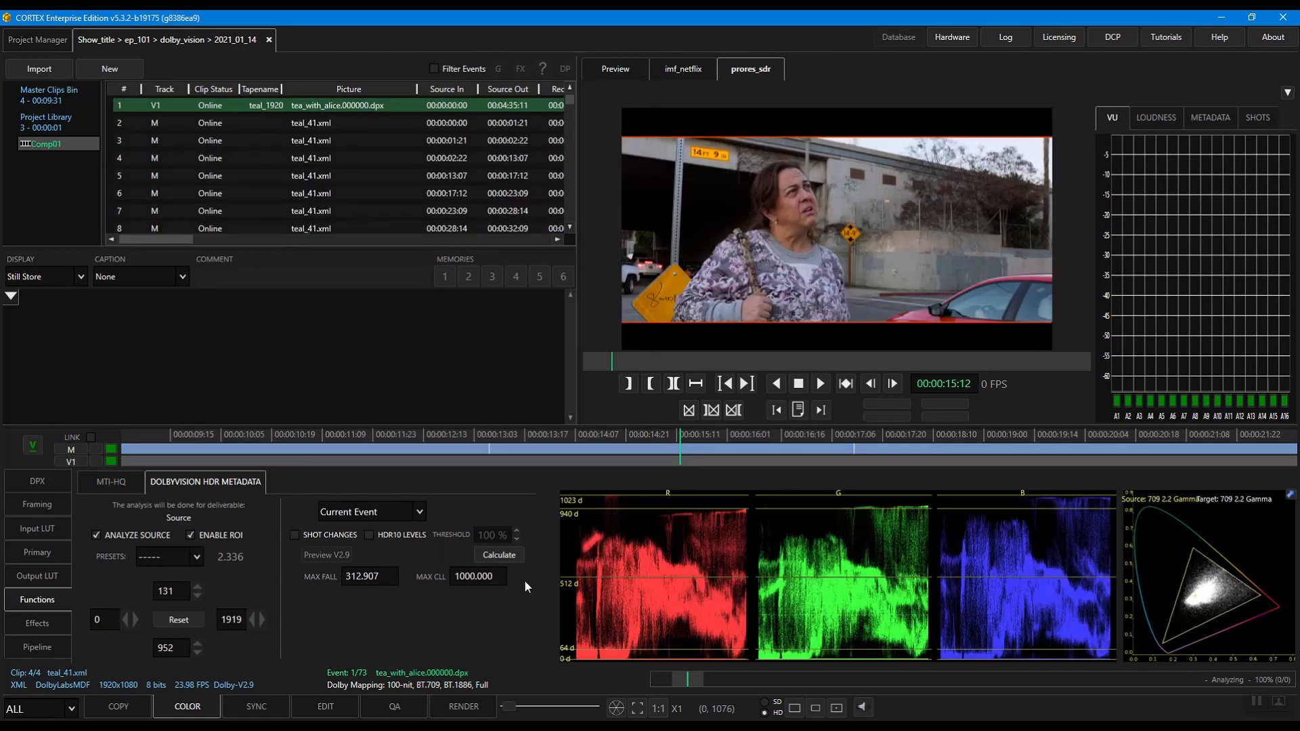
# Step: Play and scrub through the analyzed shot from about 00:00:14:02 and turn on the V2.9 preview
pyautogui.click(557, 437)
pyautogui.press('space')
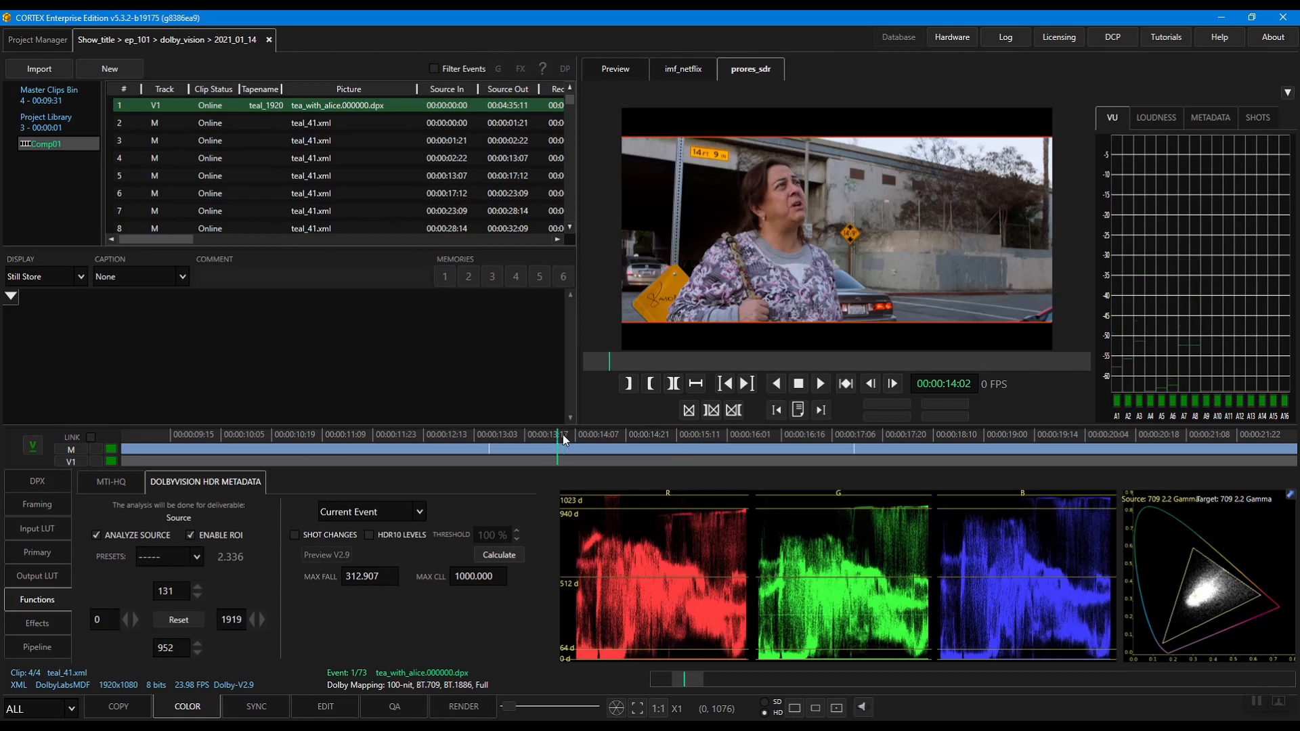
pyautogui.moveTo(651, 443); pyautogui.dragTo(761, 448)
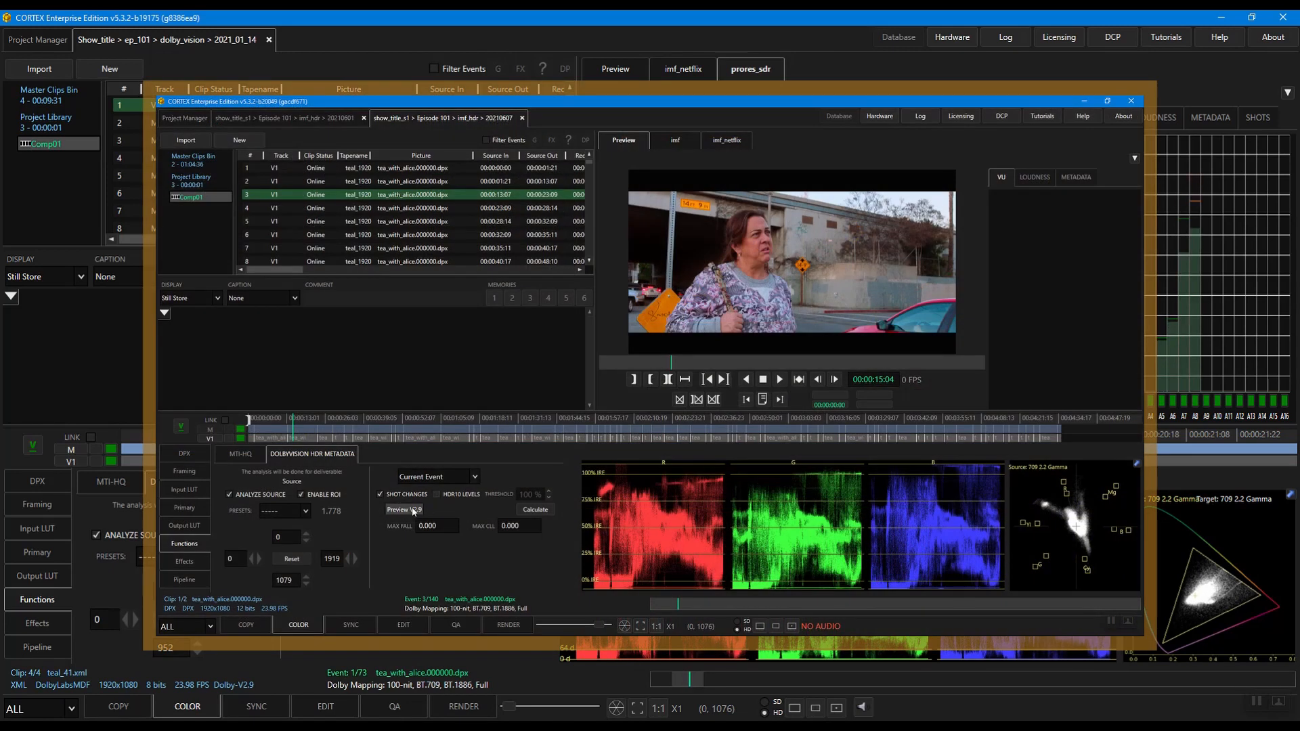
pyautogui.click(404, 509)
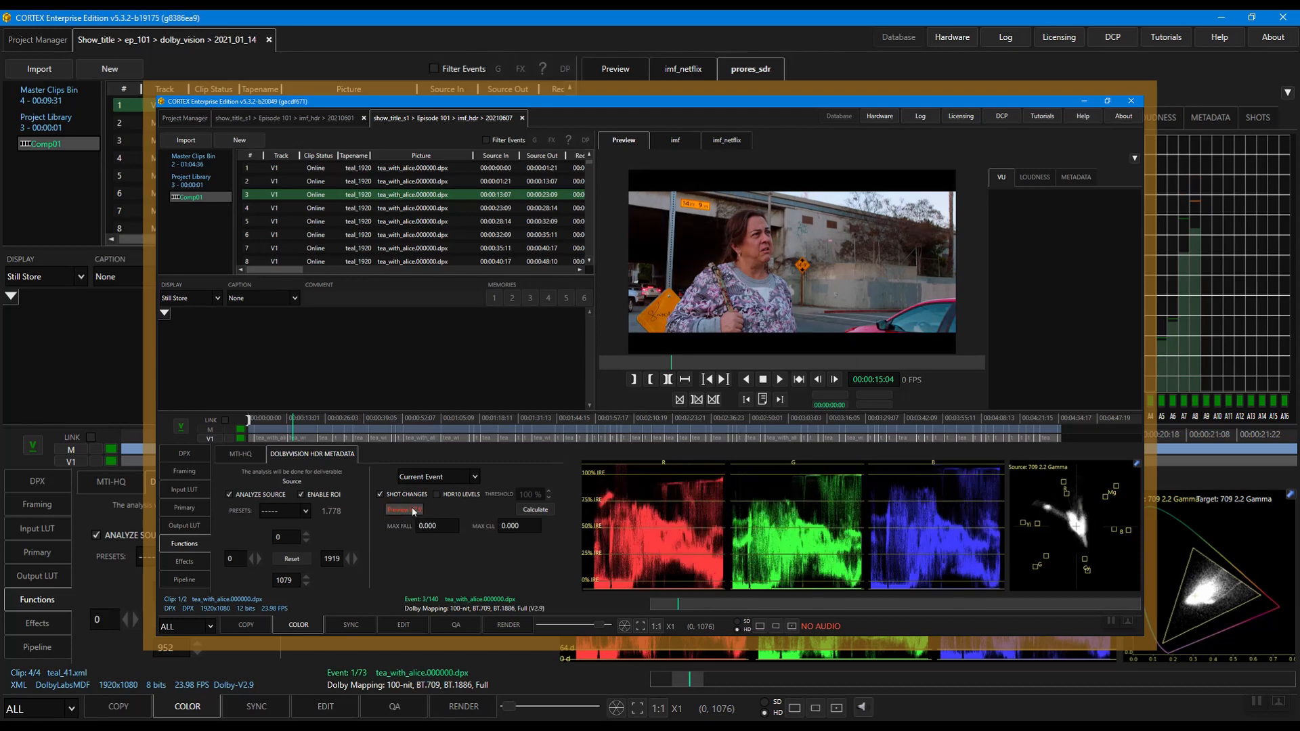